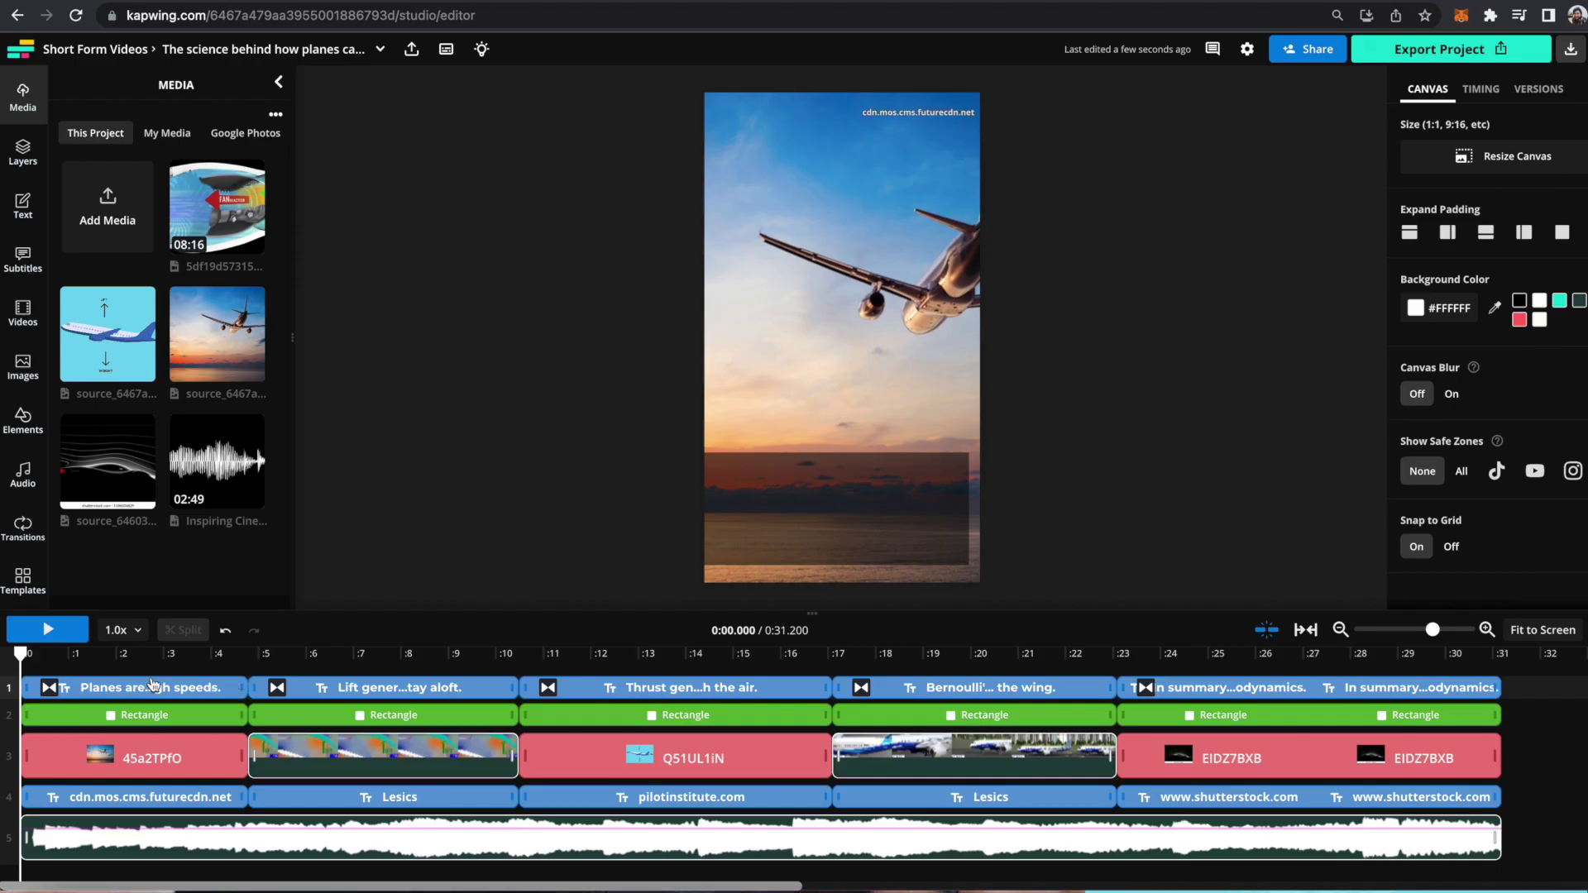
Play the finished planes explainer preview from the start.
key(space)
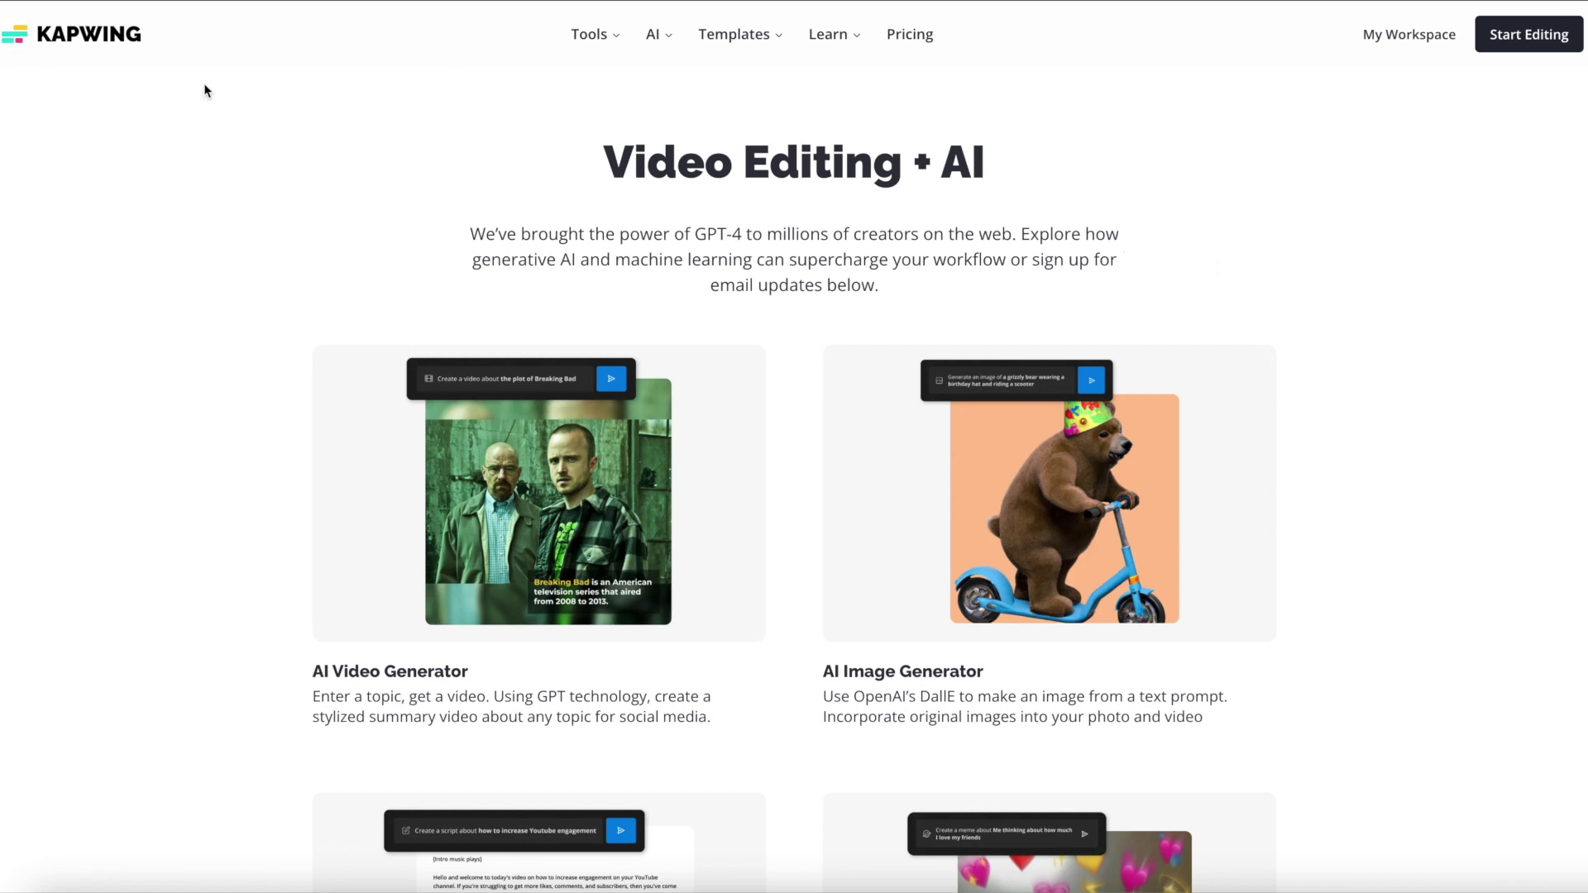
Go from the AI Video Generator card to a blank Studio Project editor.
scroll(171, 497, down, 2)
scroll(170, 497, up, 1)
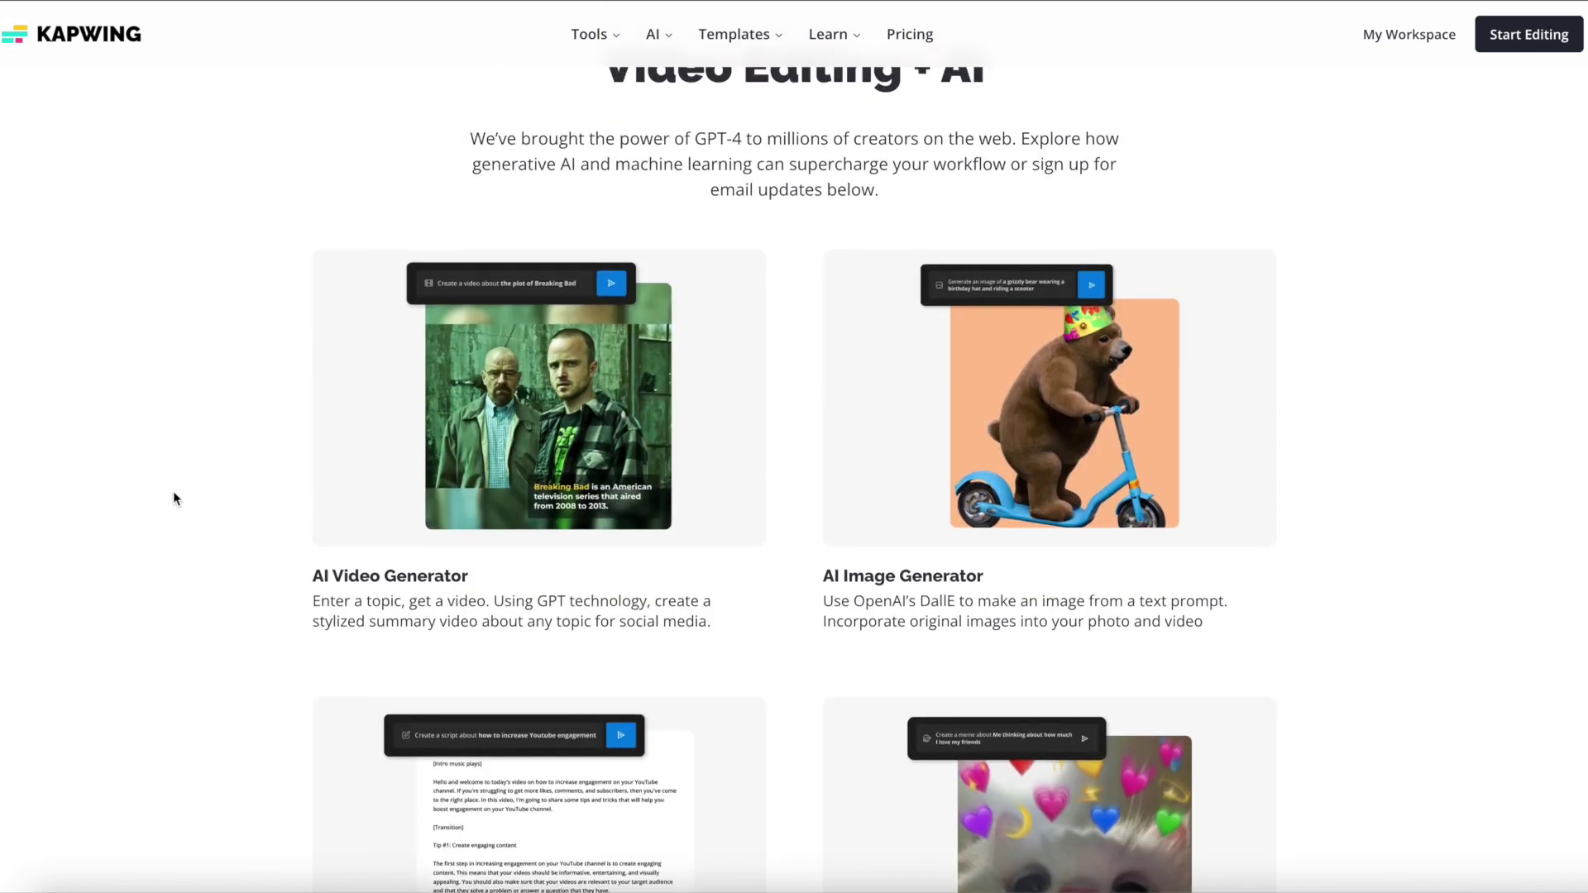
click(544, 404)
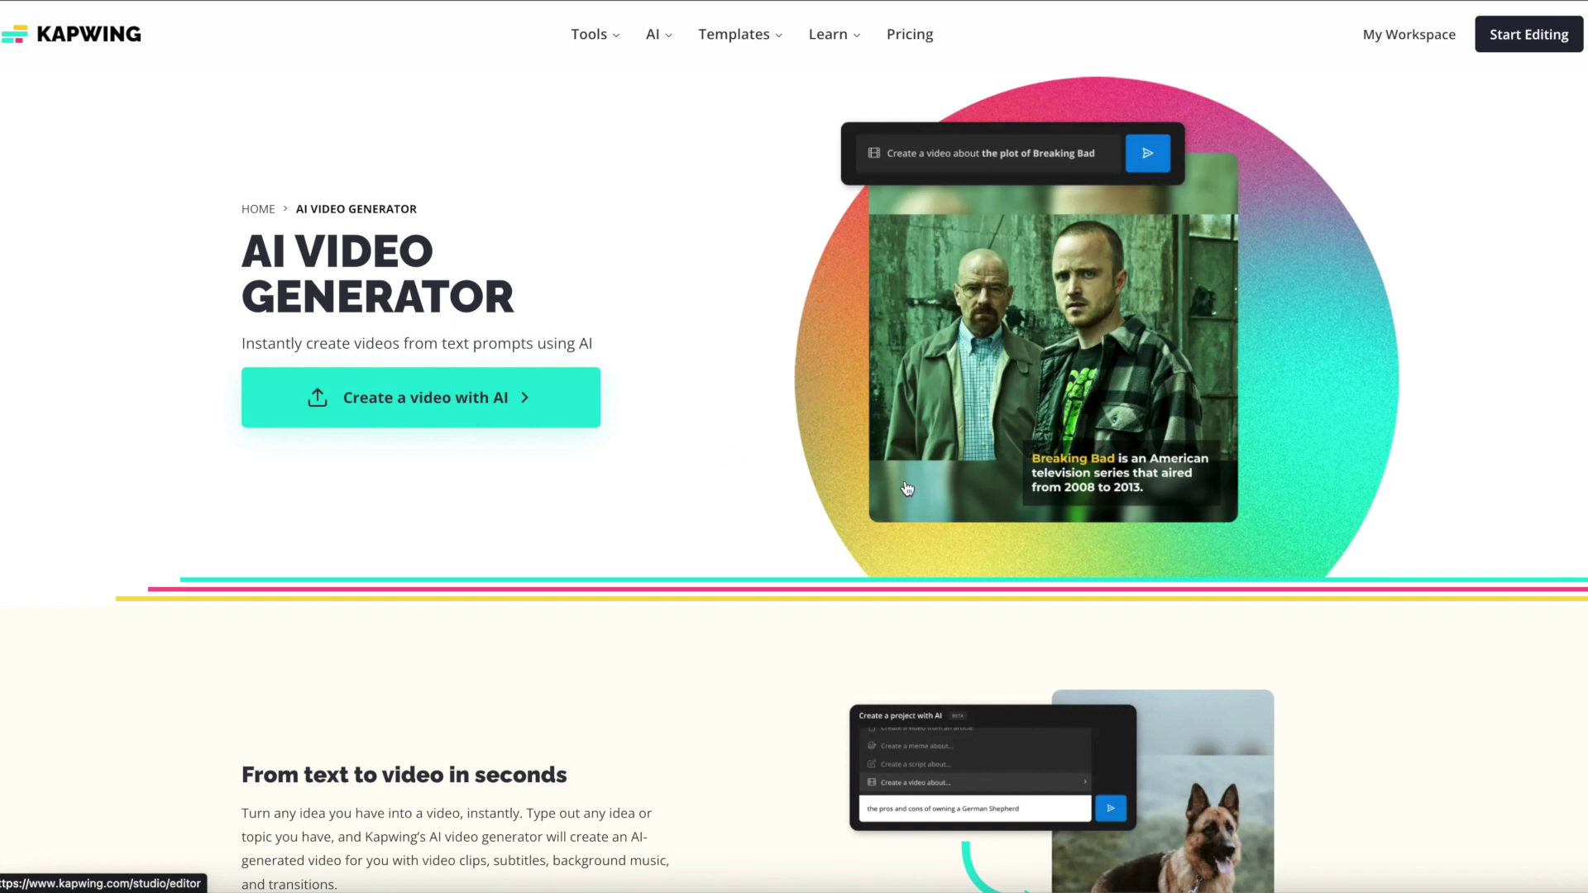
scroll(728, 459, down, 1)
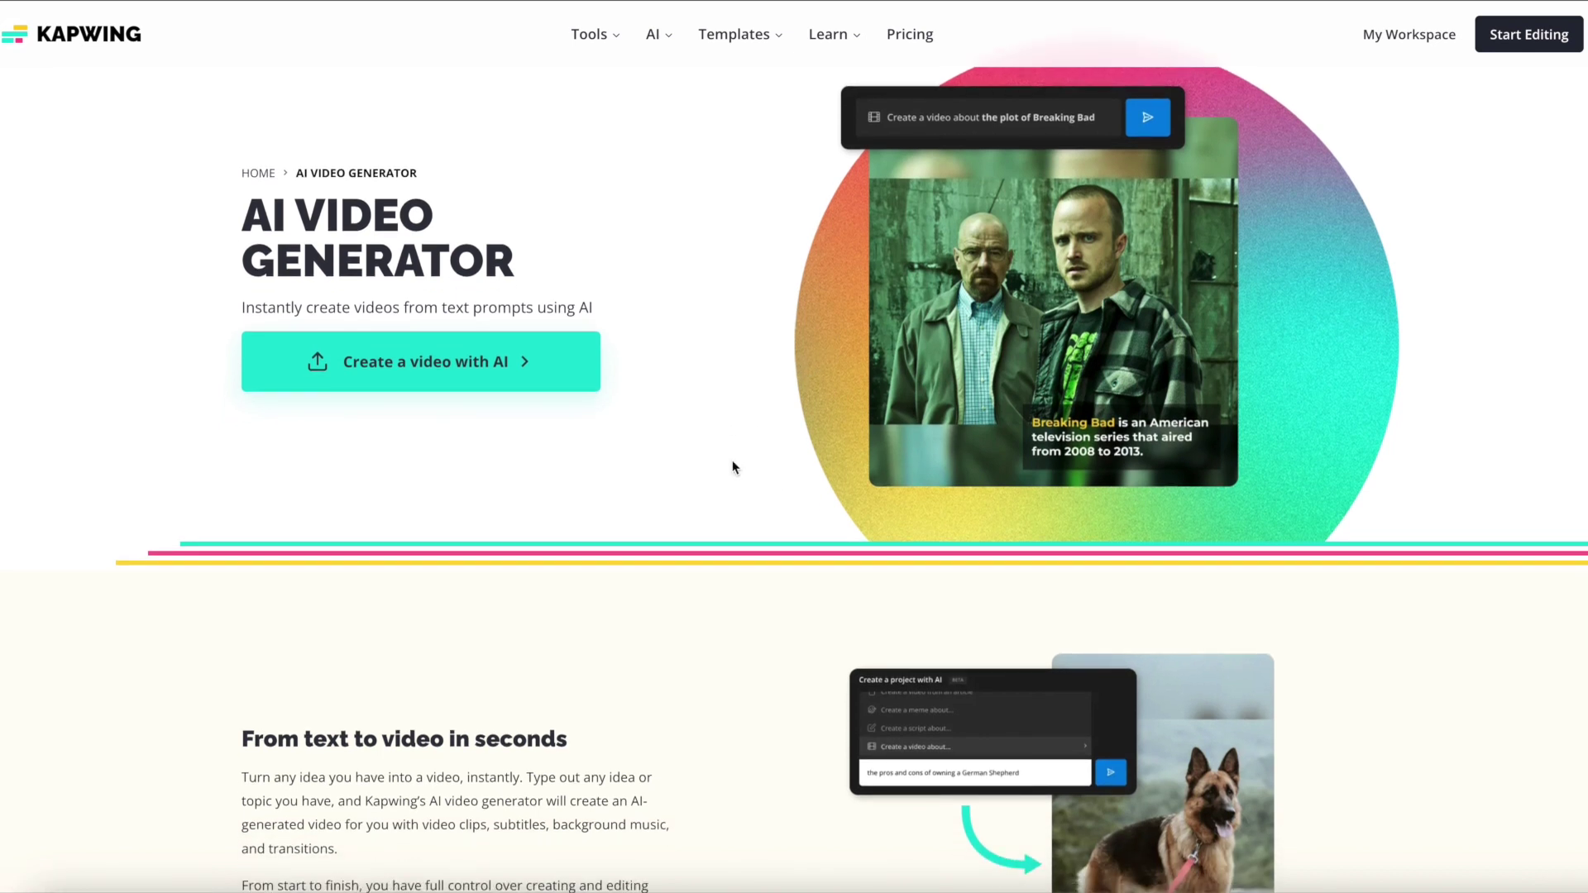
scroll(719, 430, up, 1)
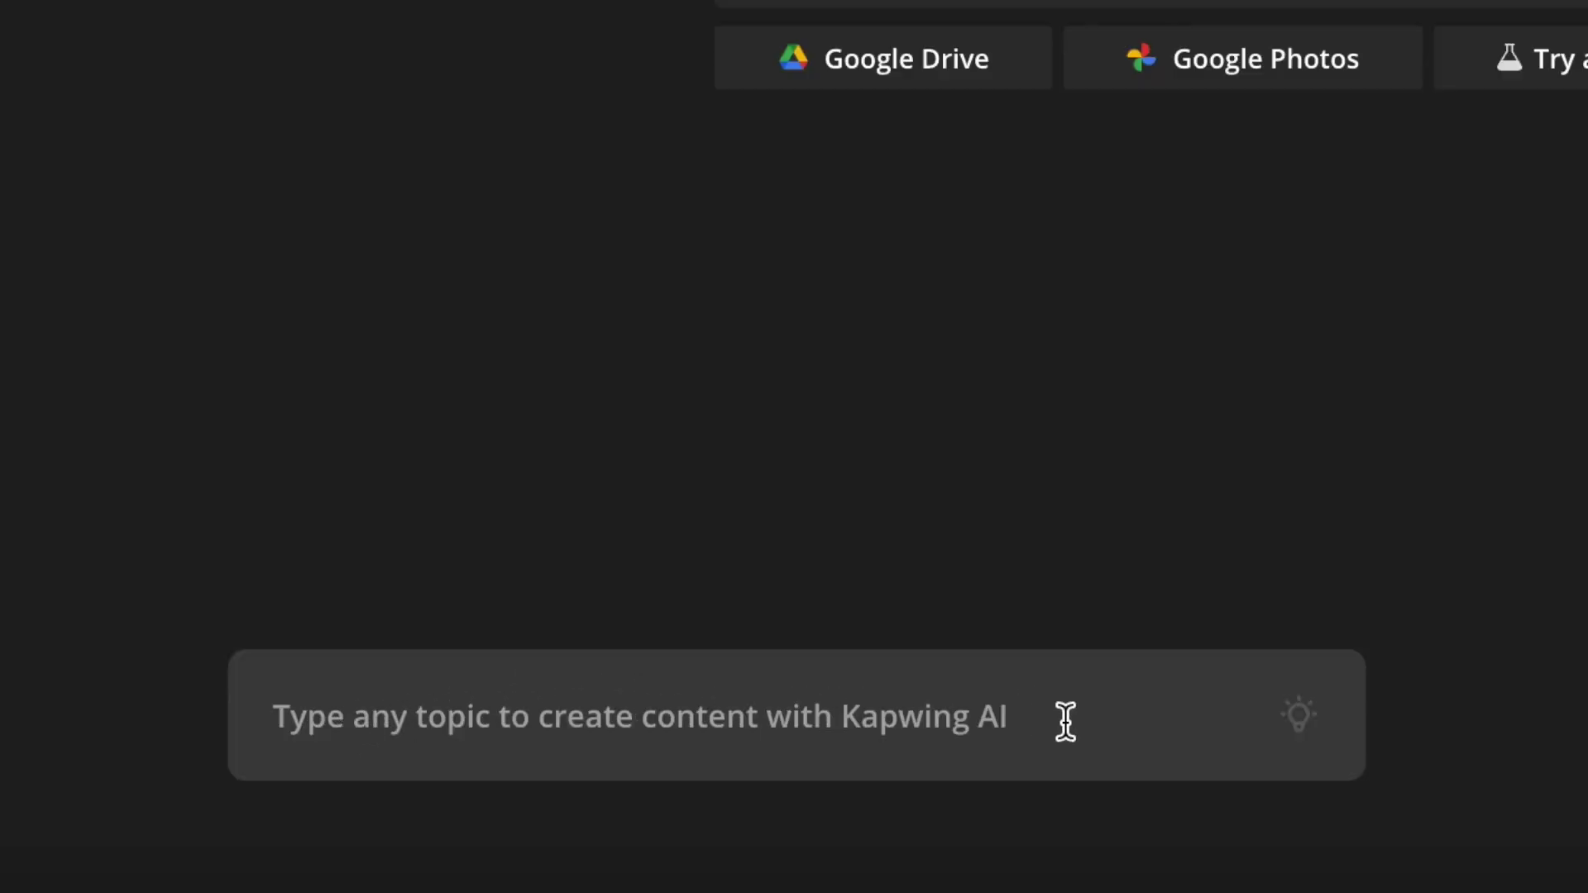
Browse the Kapwing AI prompt suggestions and choose 'Create a video about...'.
click(1122, 747)
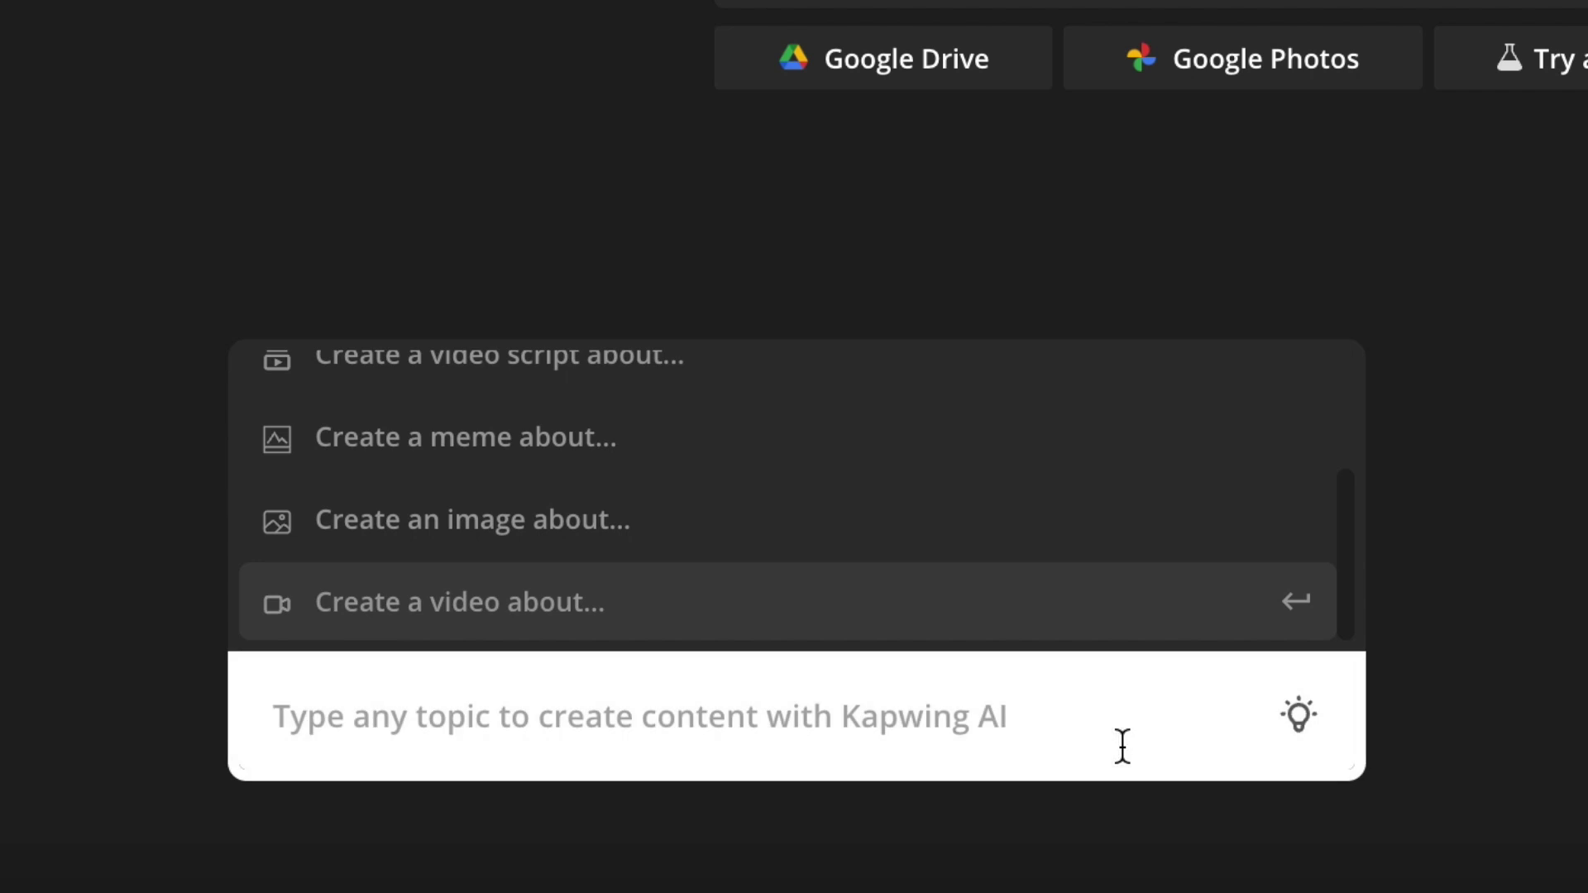
scroll(1028, 532, up, 2)
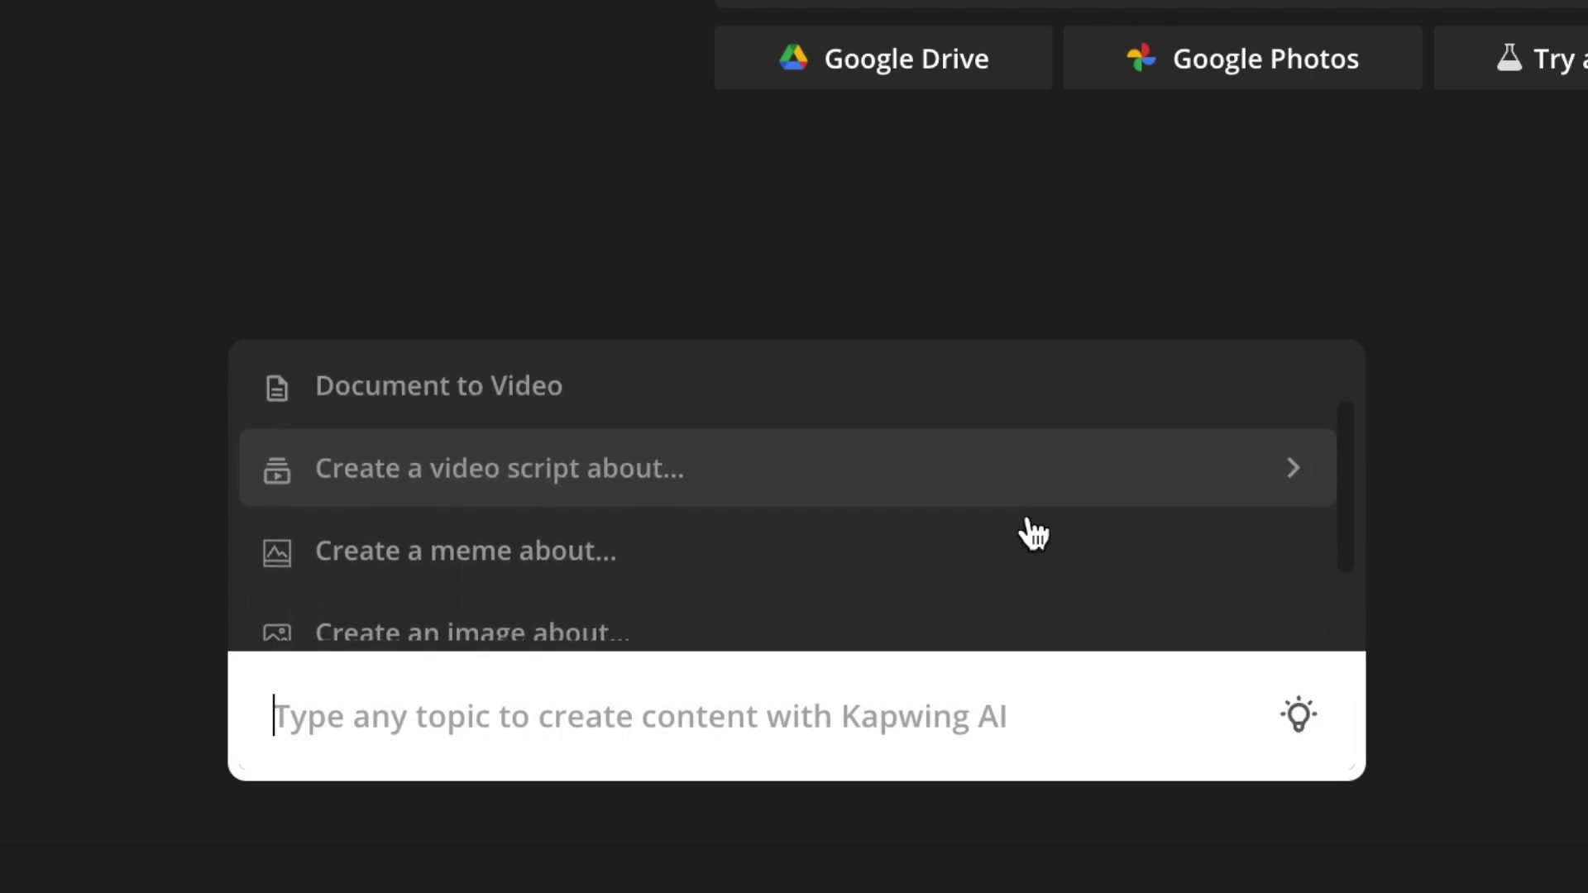
scroll(1034, 534, down, 2)
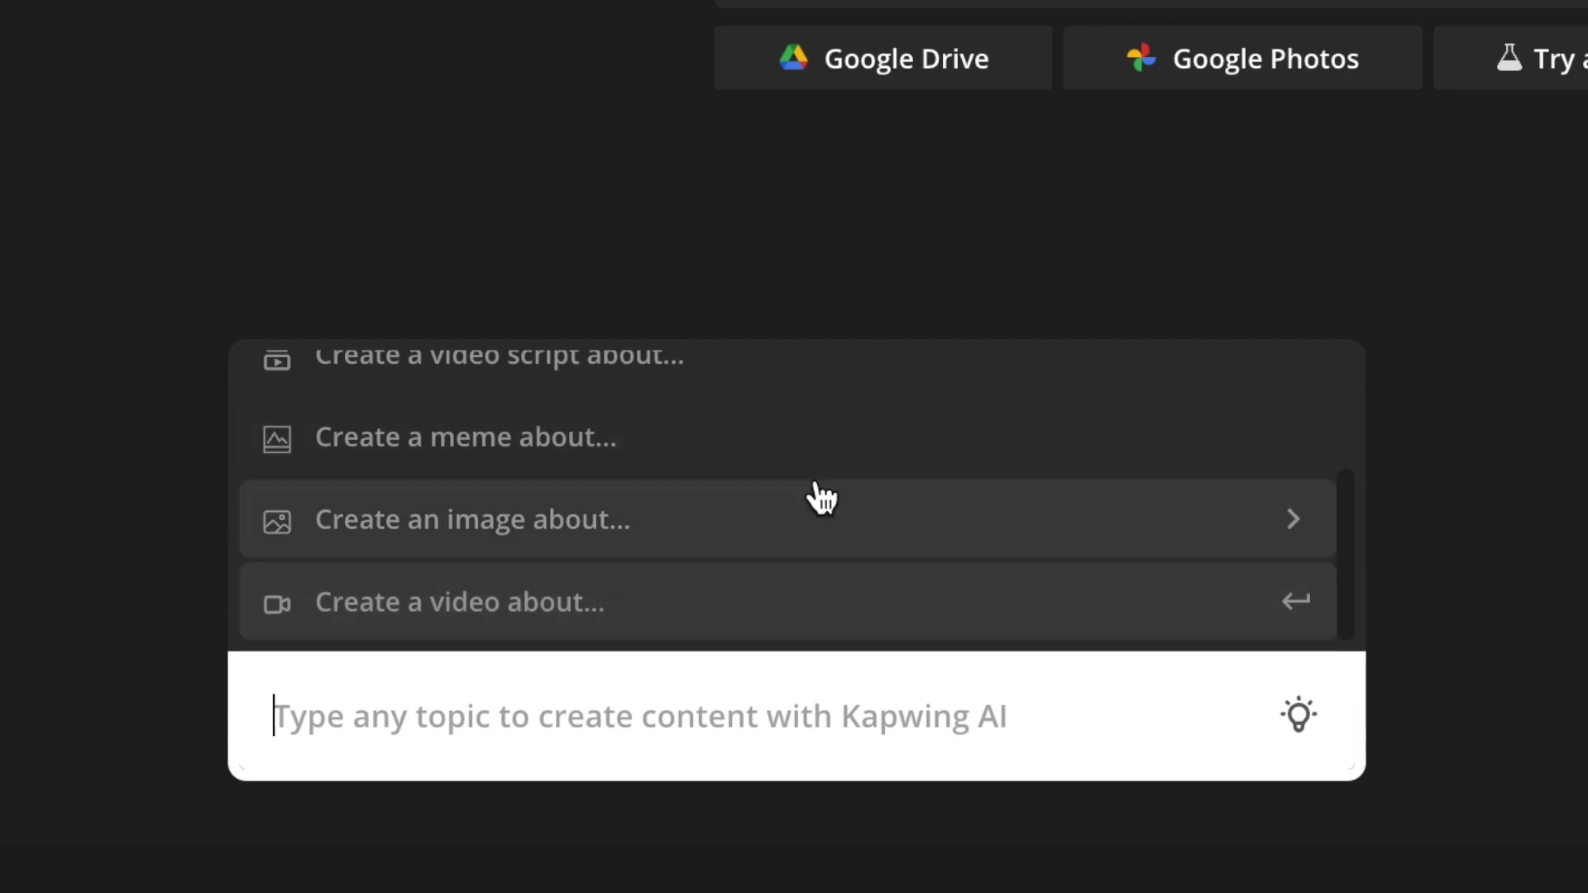
scroll(827, 394, up, 2)
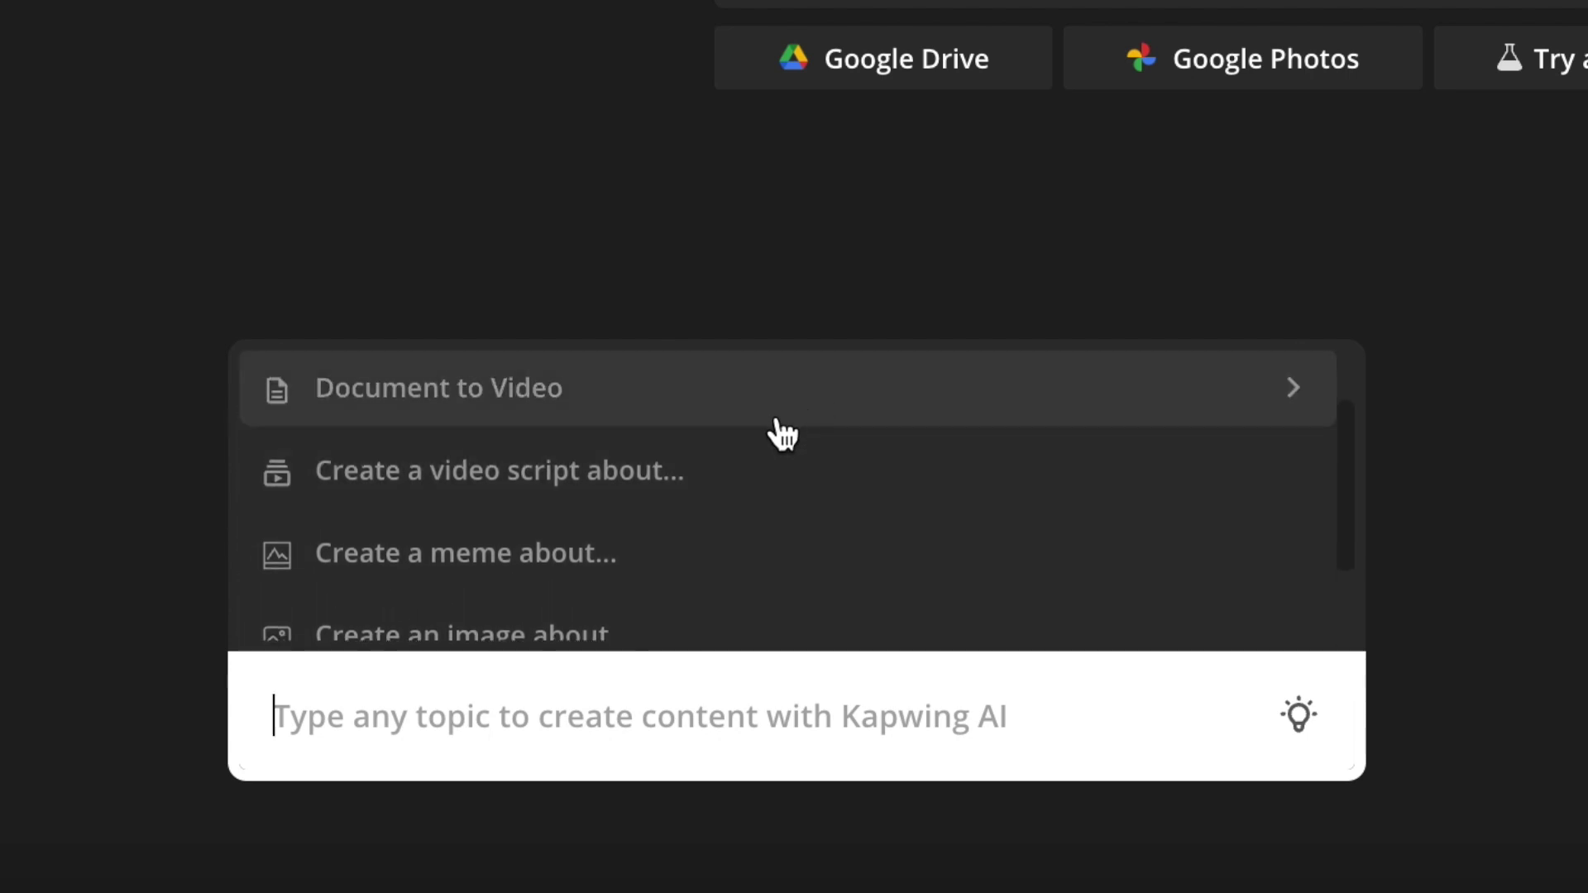
scroll(782, 434, down, 2)
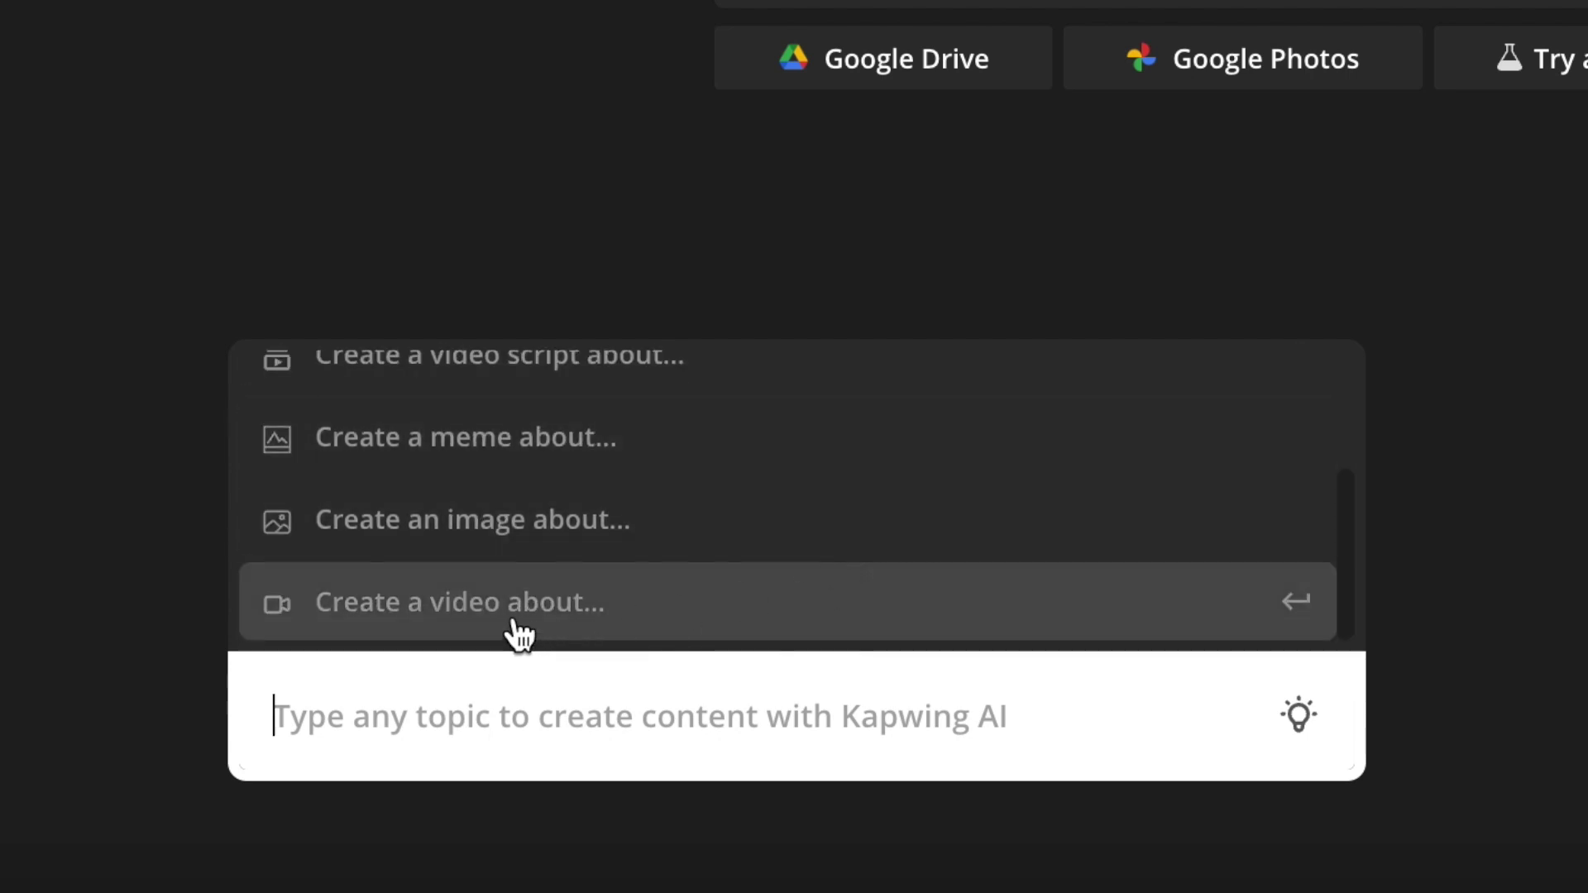
click(520, 635)
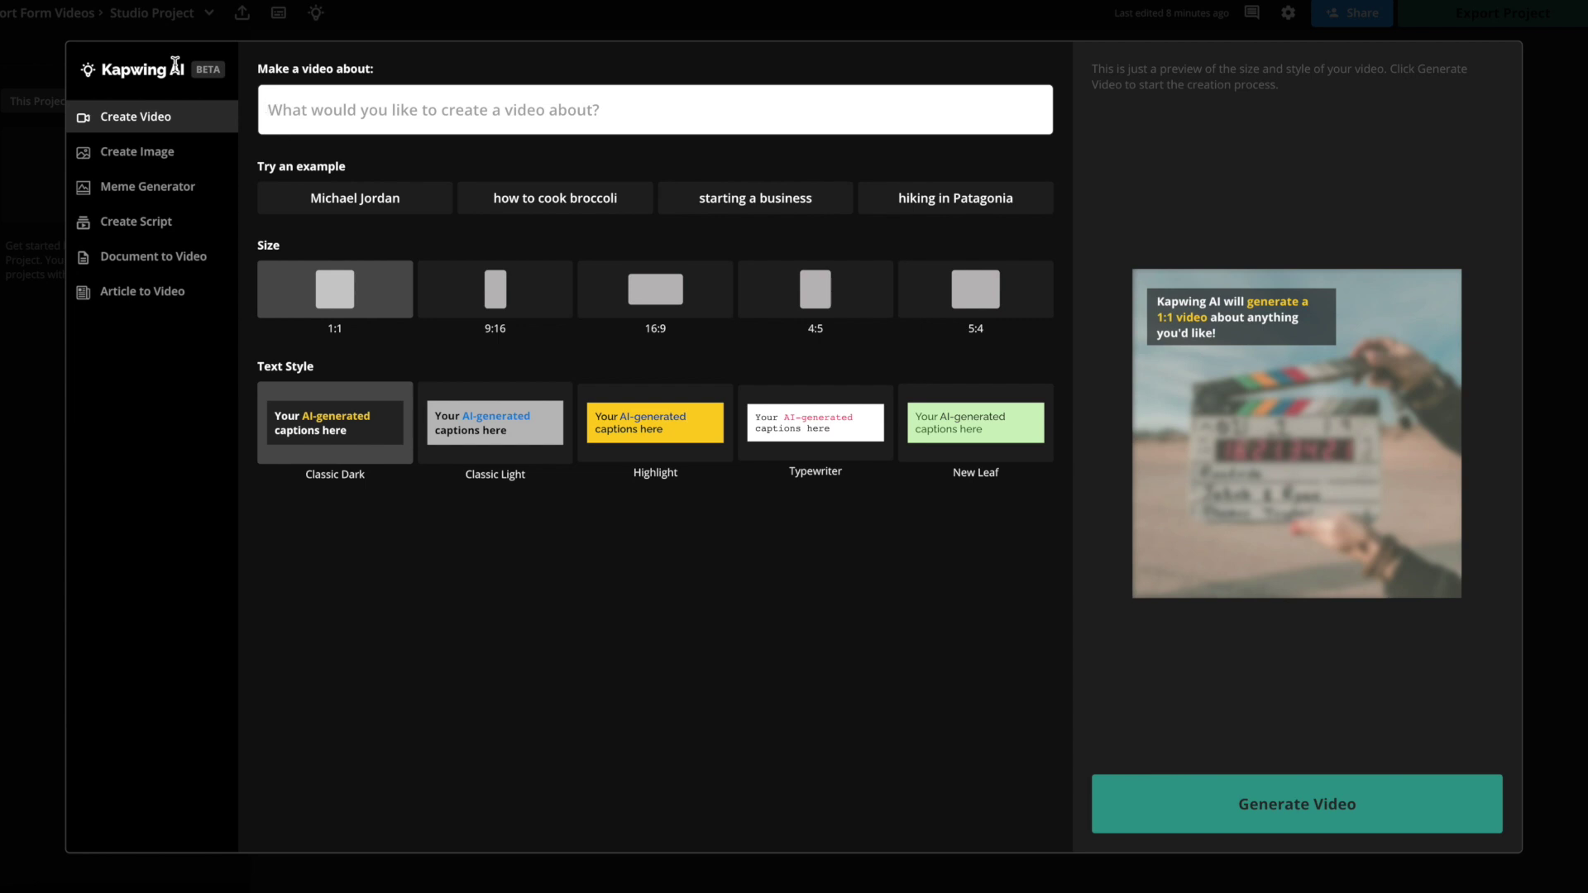
Generate a 9:16 video about 'The science behind how planes can fly despite being so heavy'.
text(The science b)
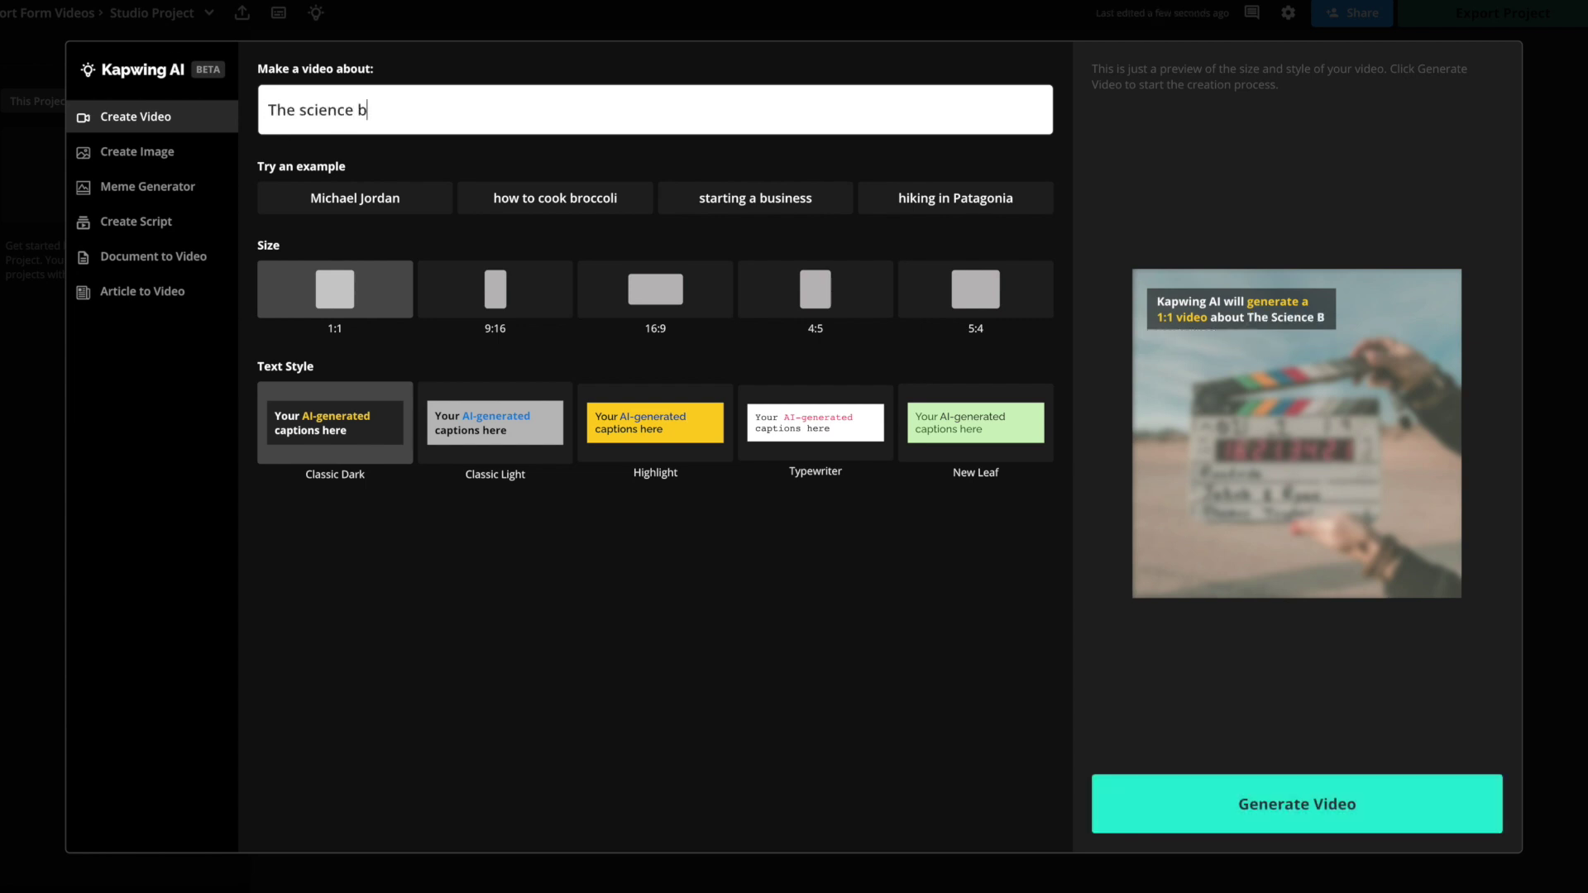
text(ehind how planes can fly)
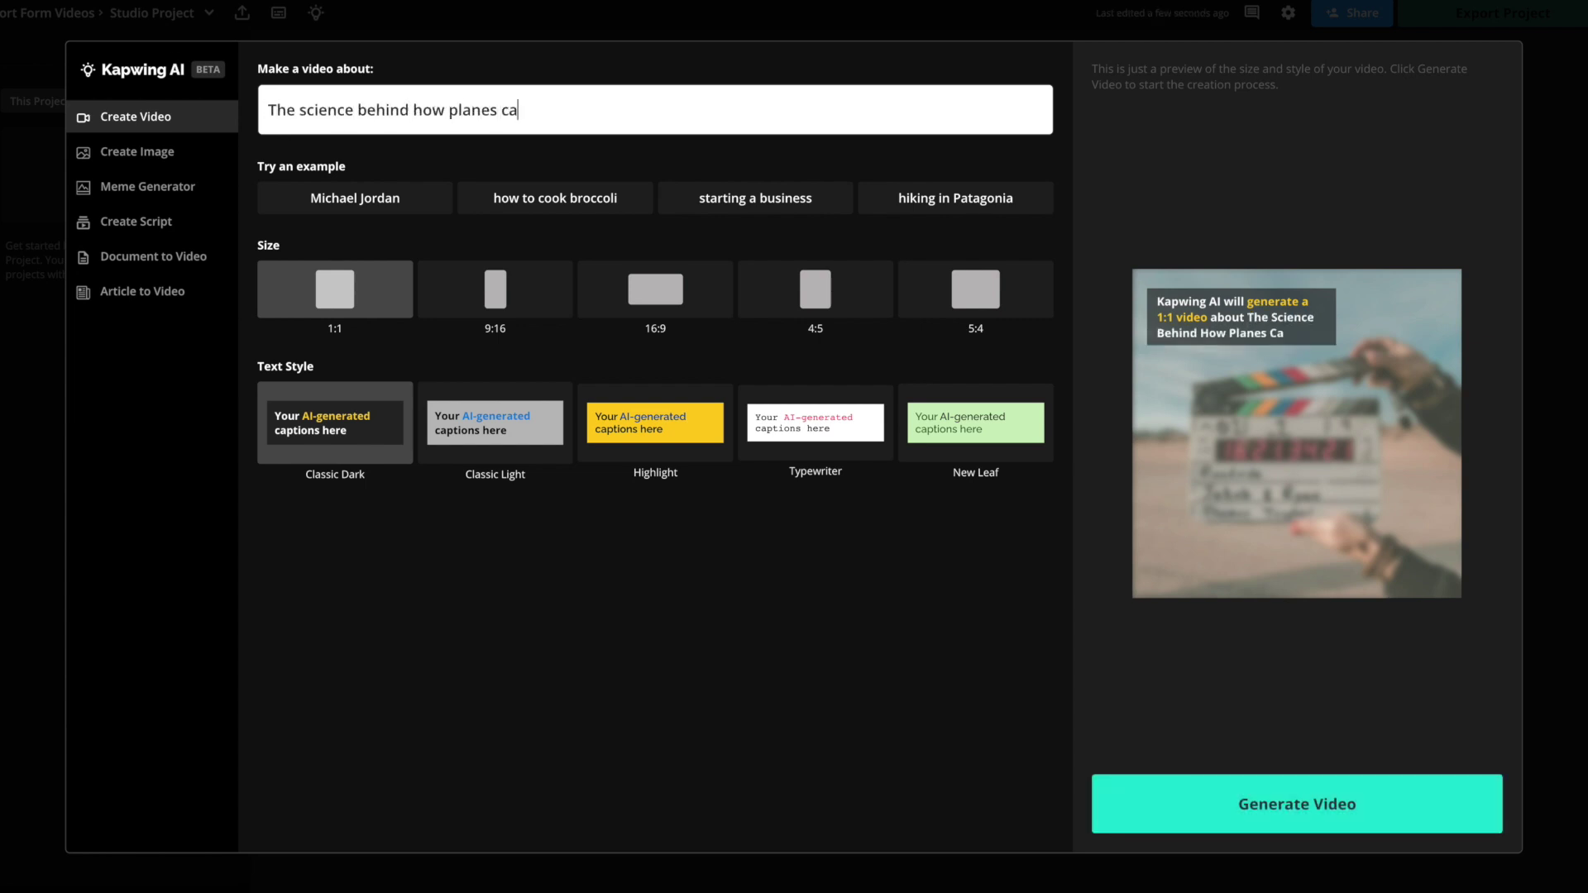
text( despite being so heavy)
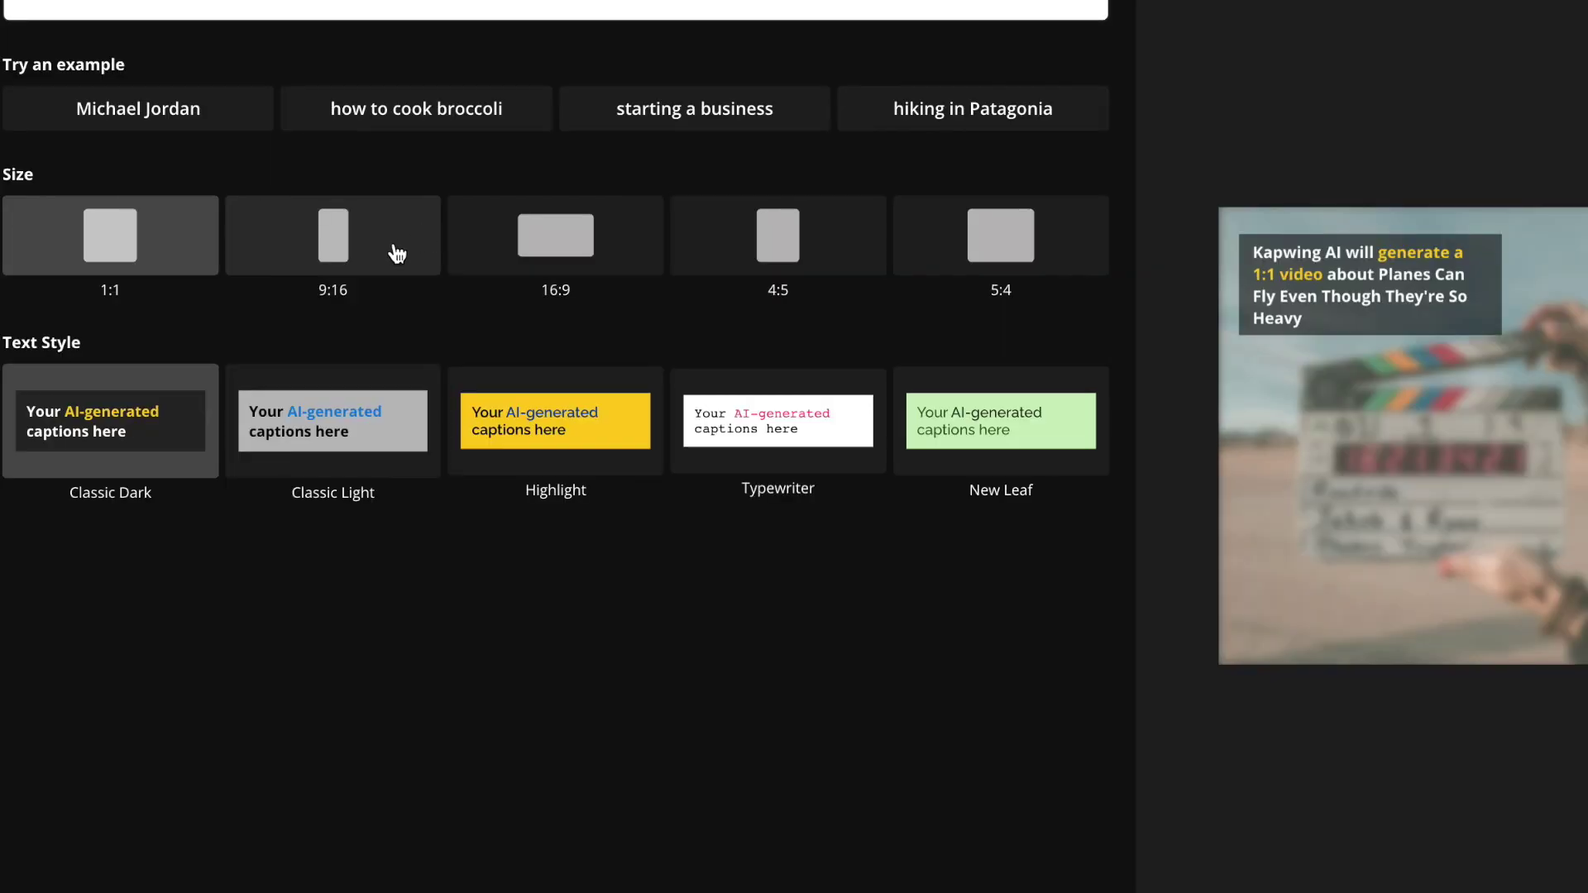
click(397, 254)
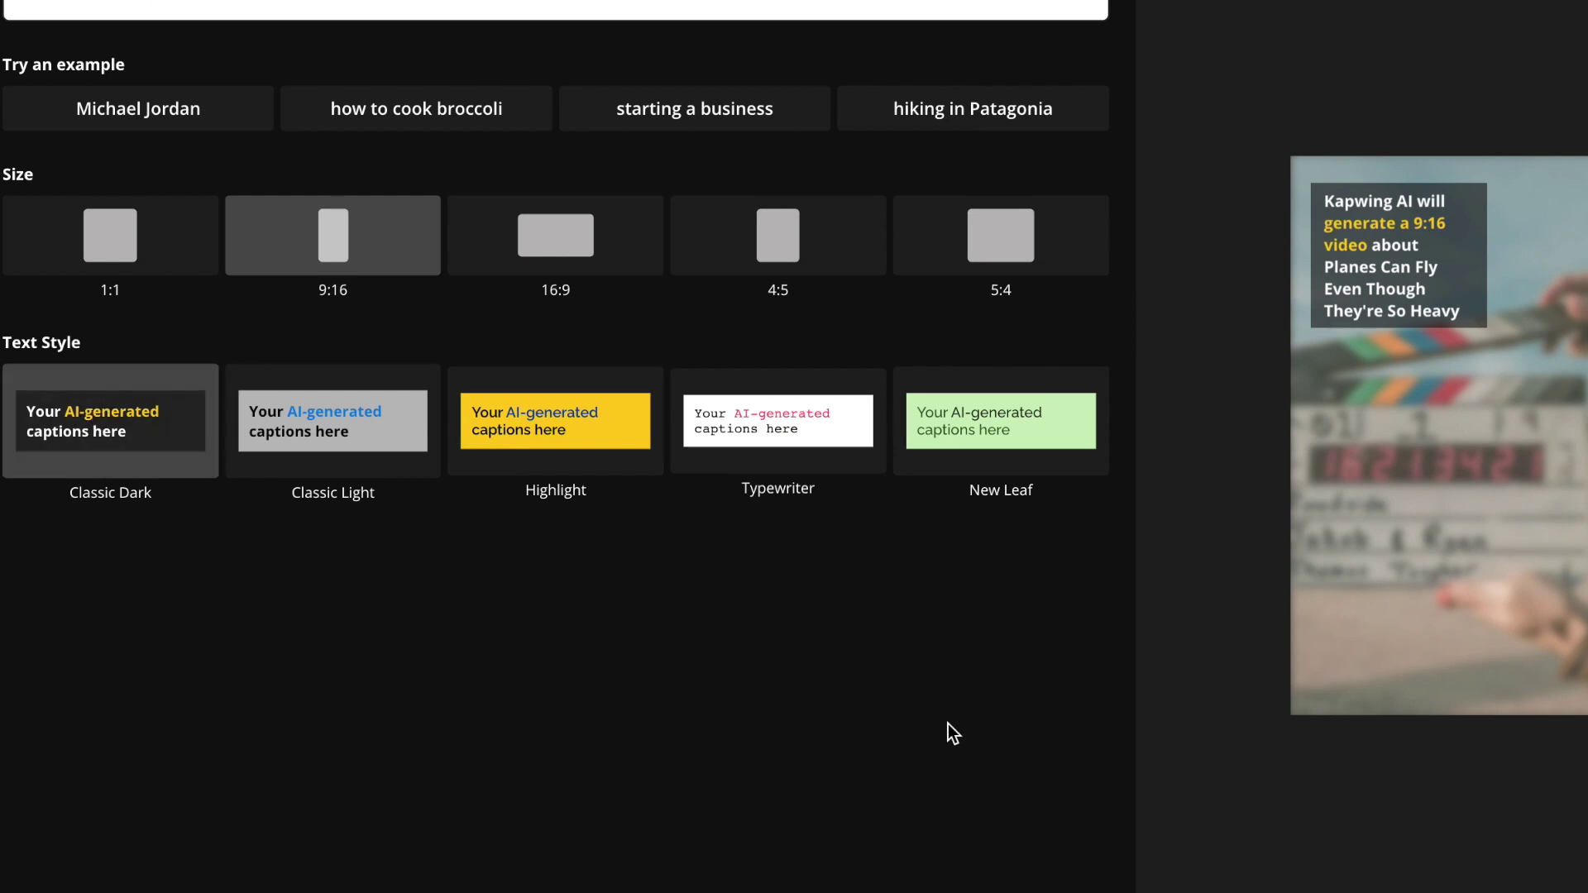
click(1362, 827)
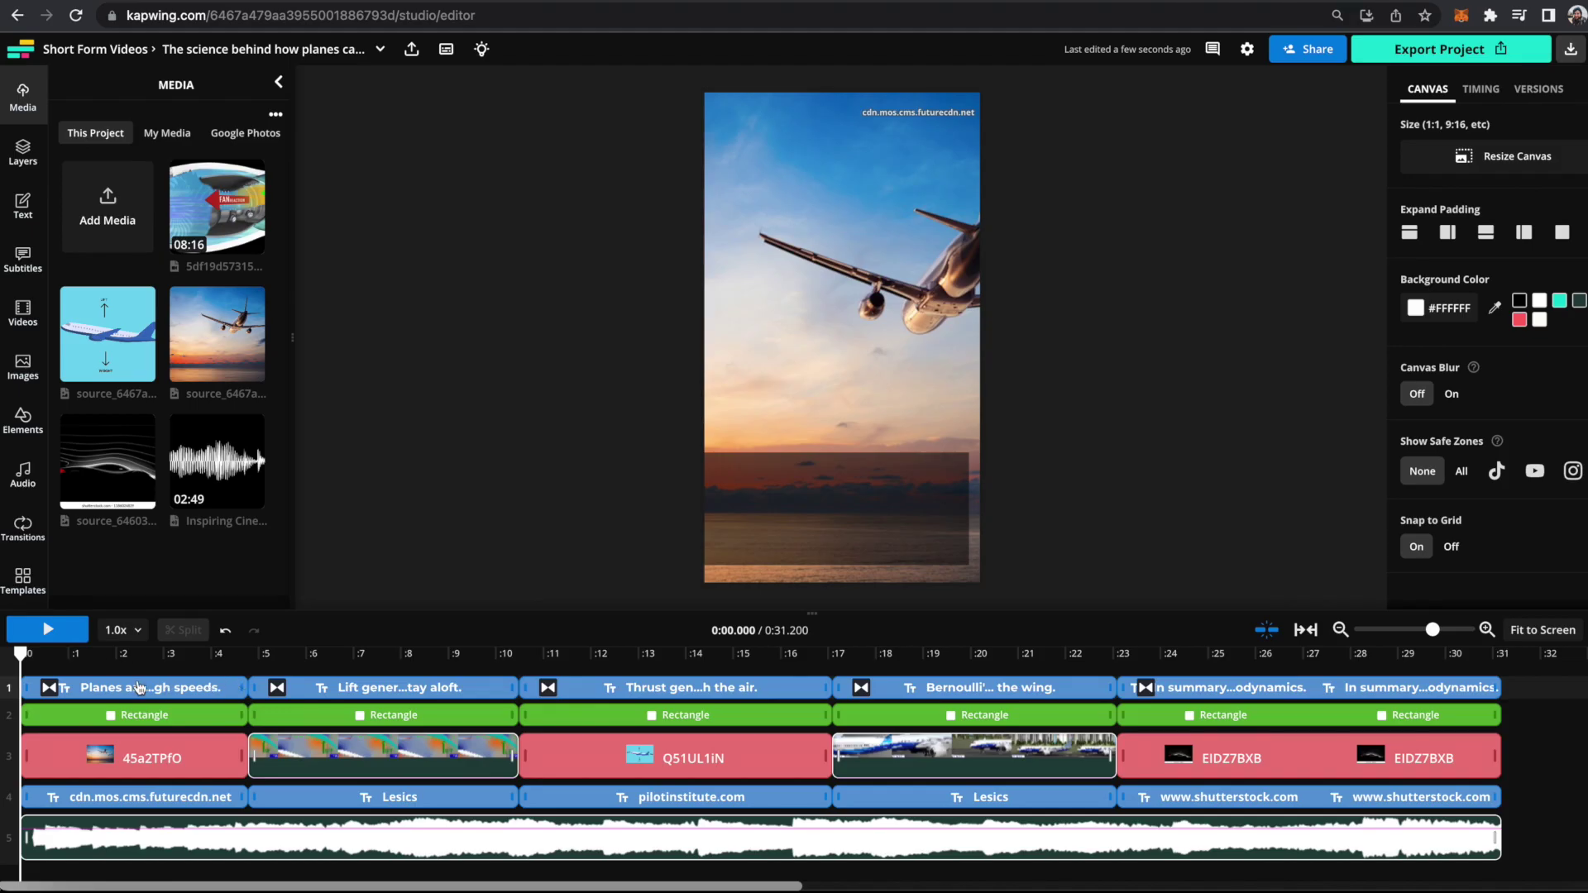
Play the generated video, jump to the Lift scene near 0:10.5, and stop.
key(space)
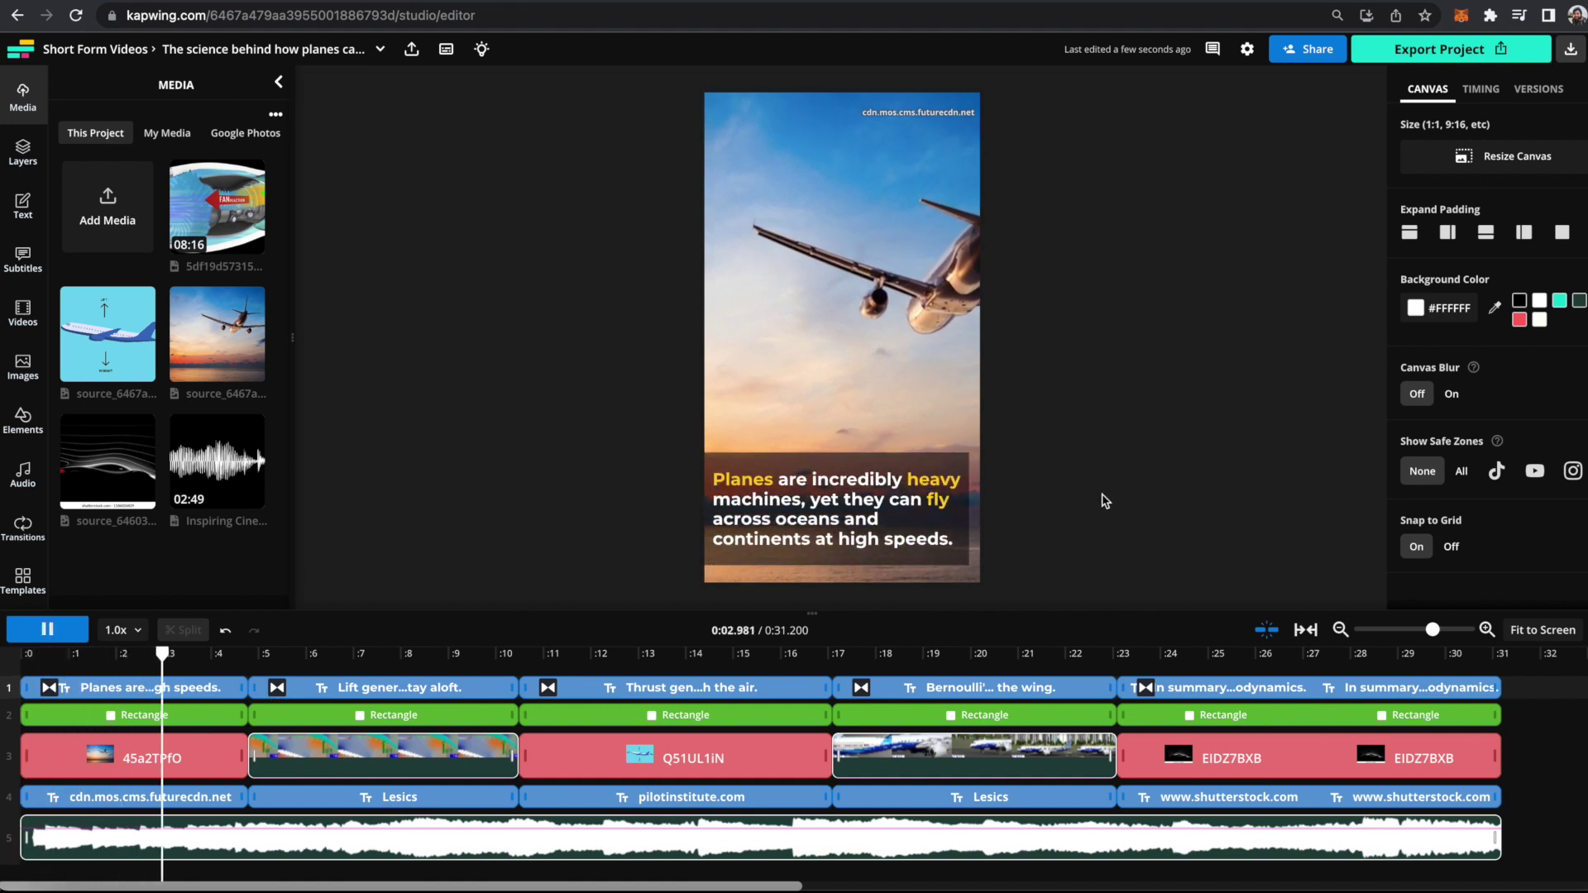
click(523, 654)
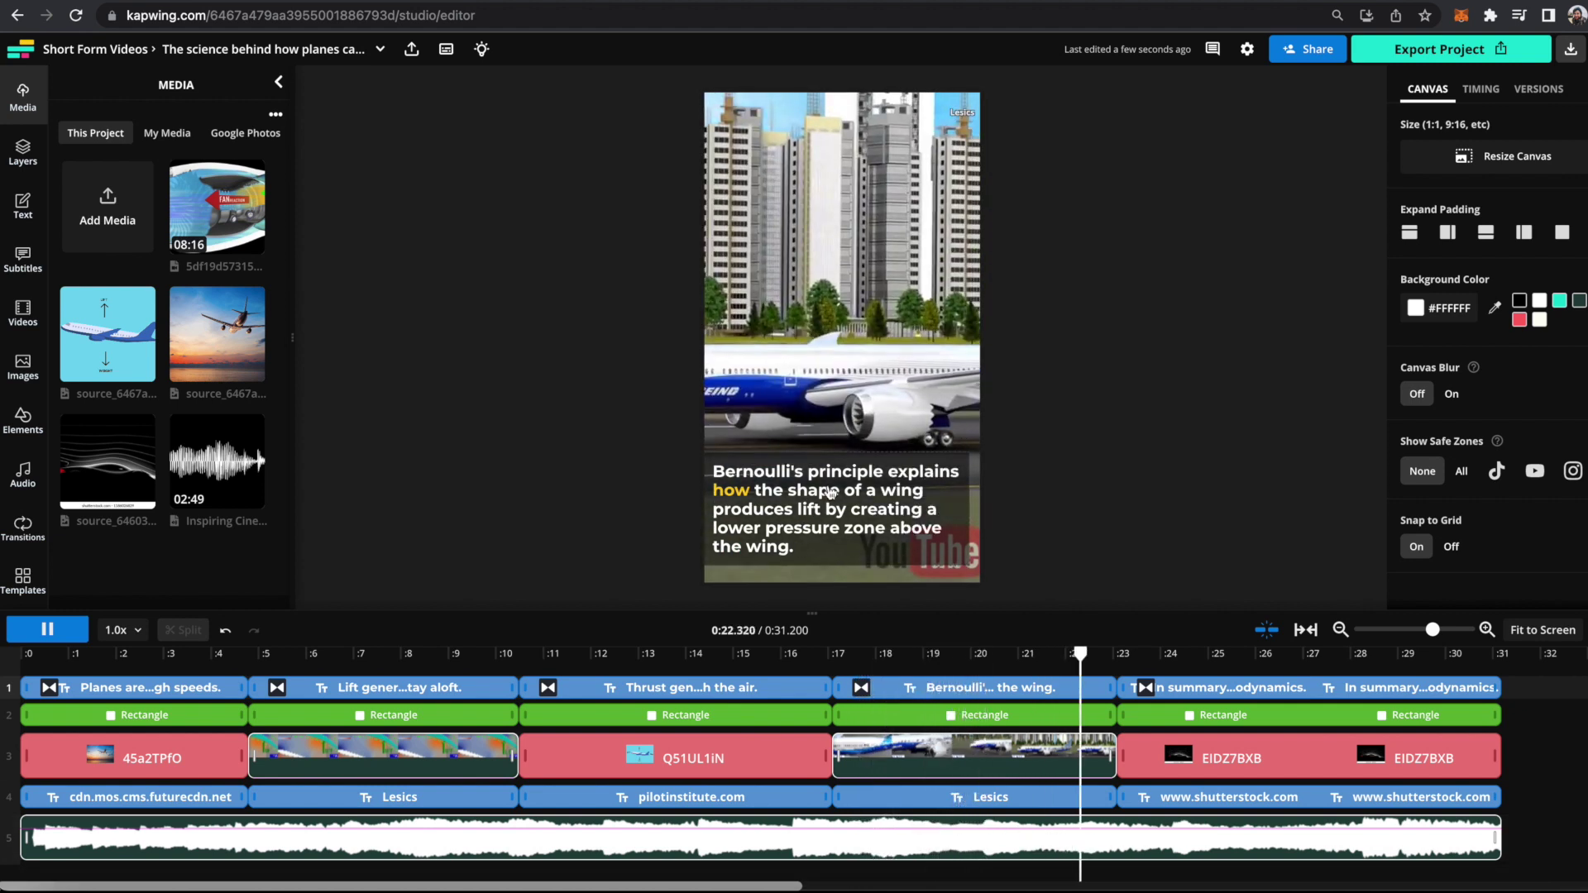
key(space)
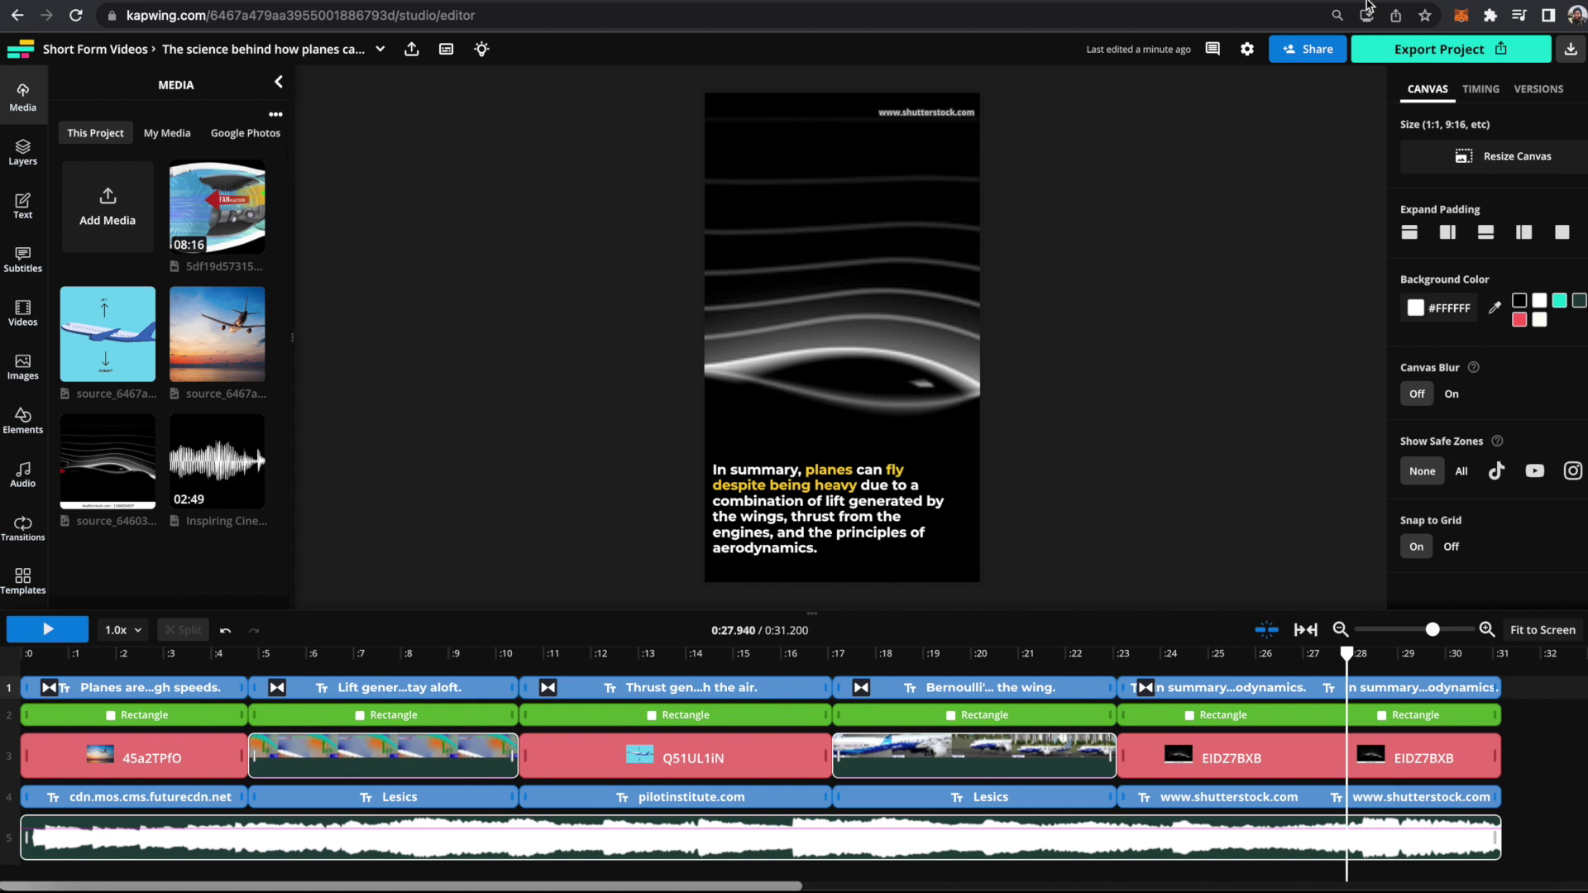
Delete the Lift scene's diagram overlay clip and the Lesics credit text.
click(323, 757)
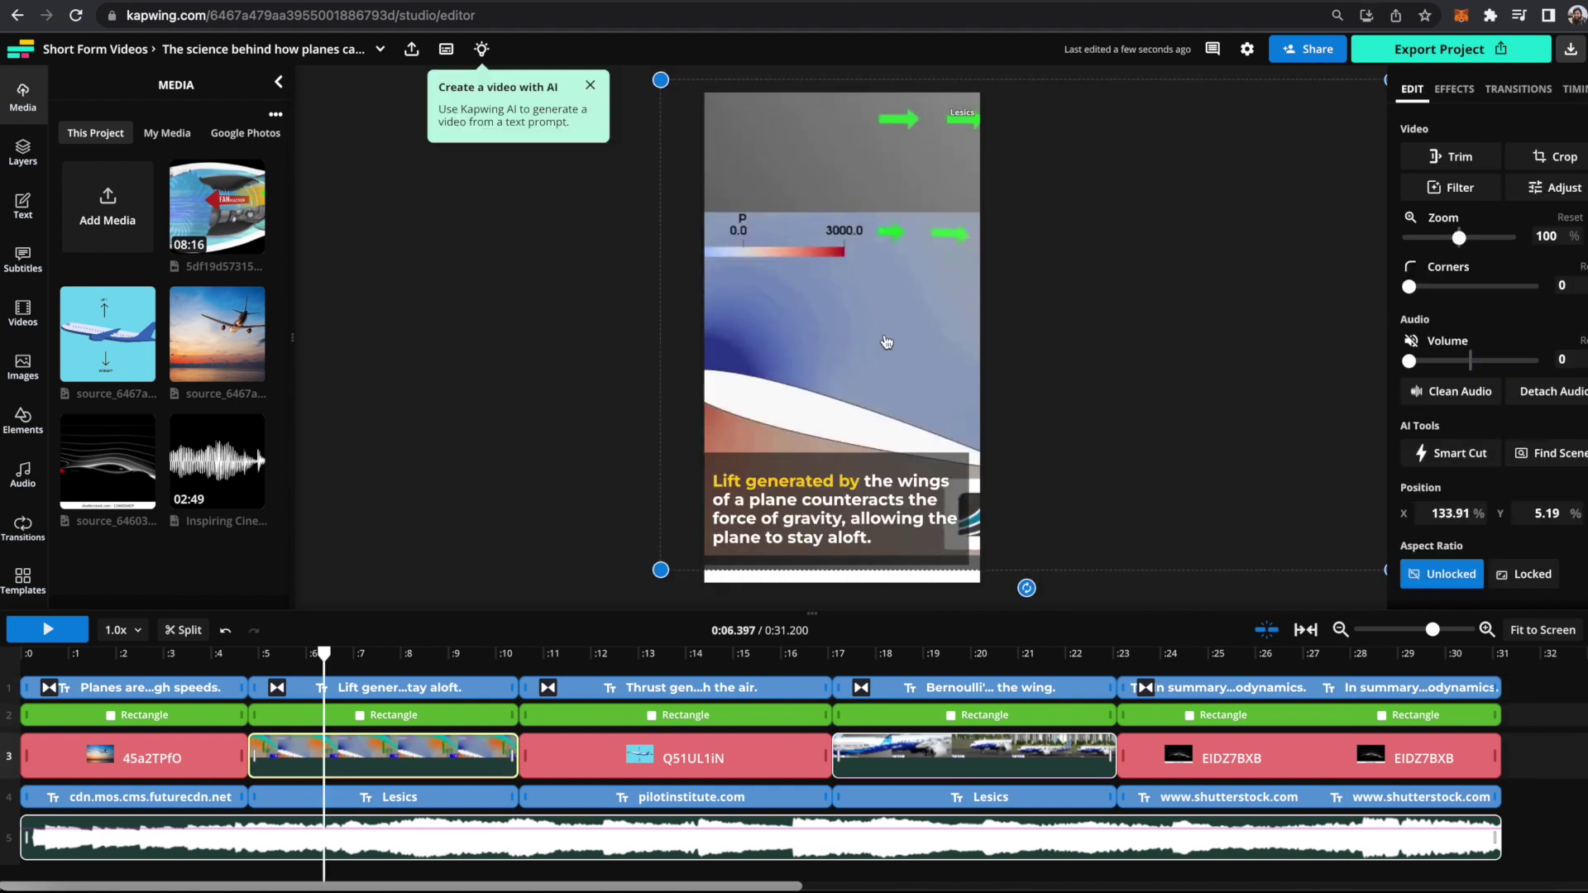
drag(575, 333, 610, 354)
key(Delete)
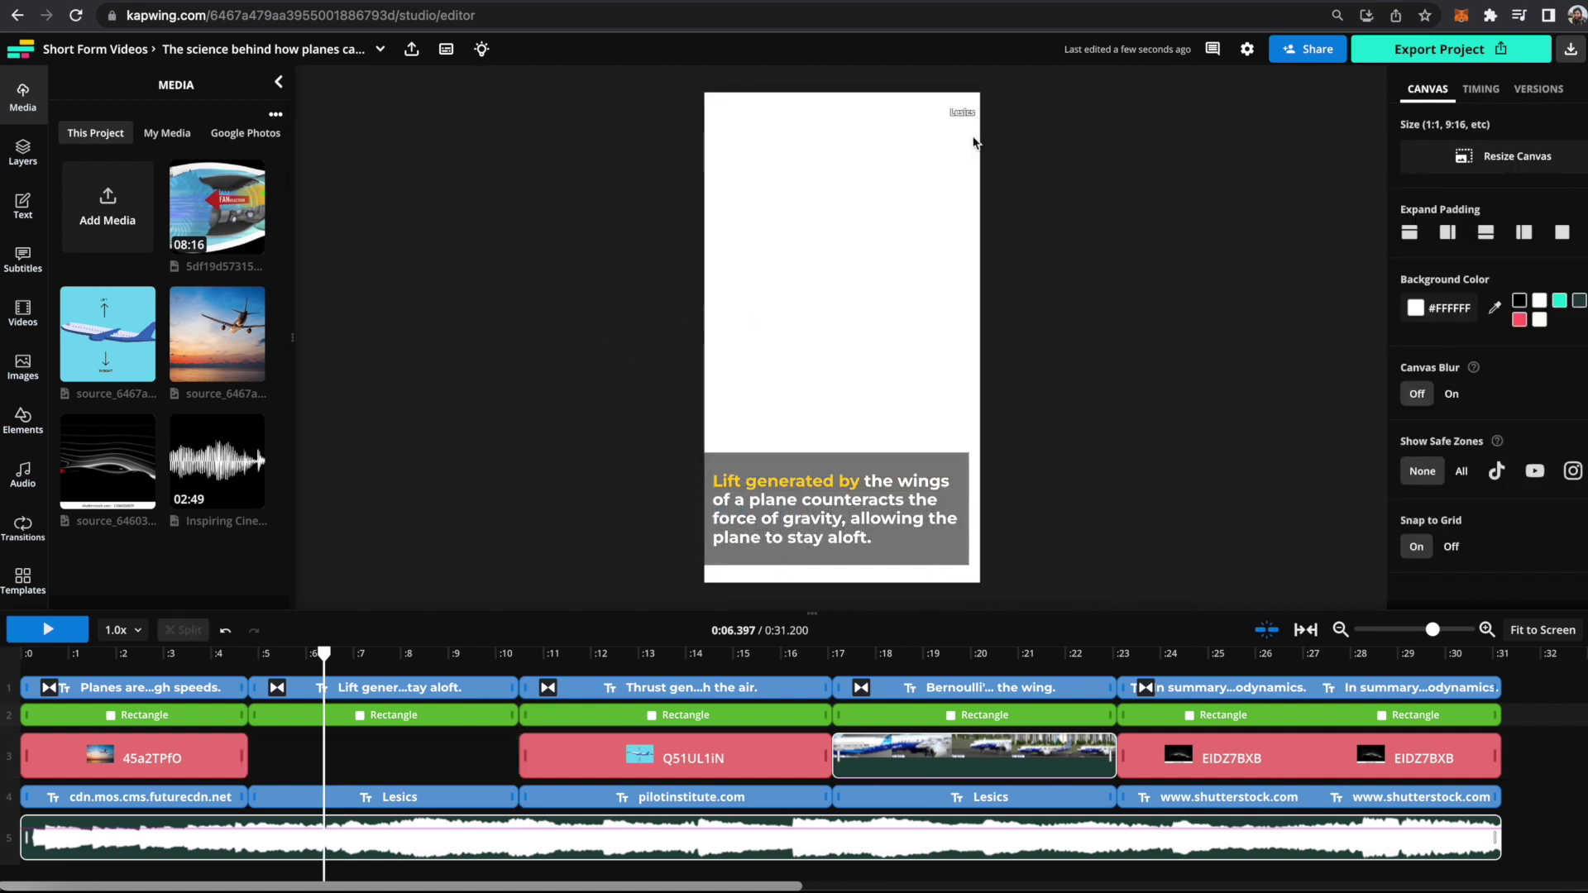
click(961, 115)
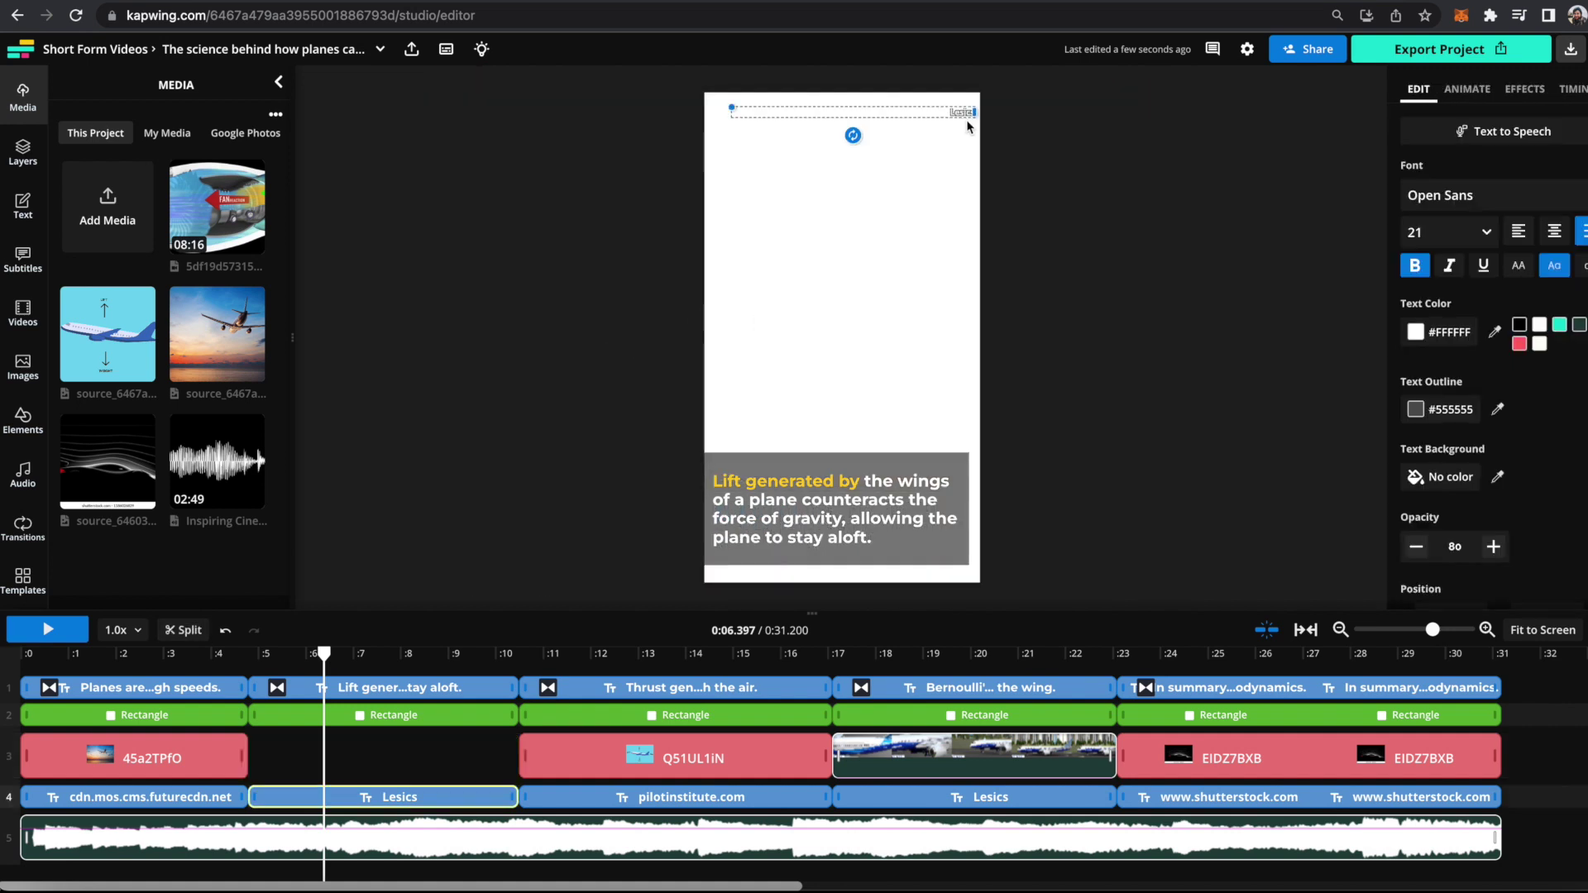
key(Delete)
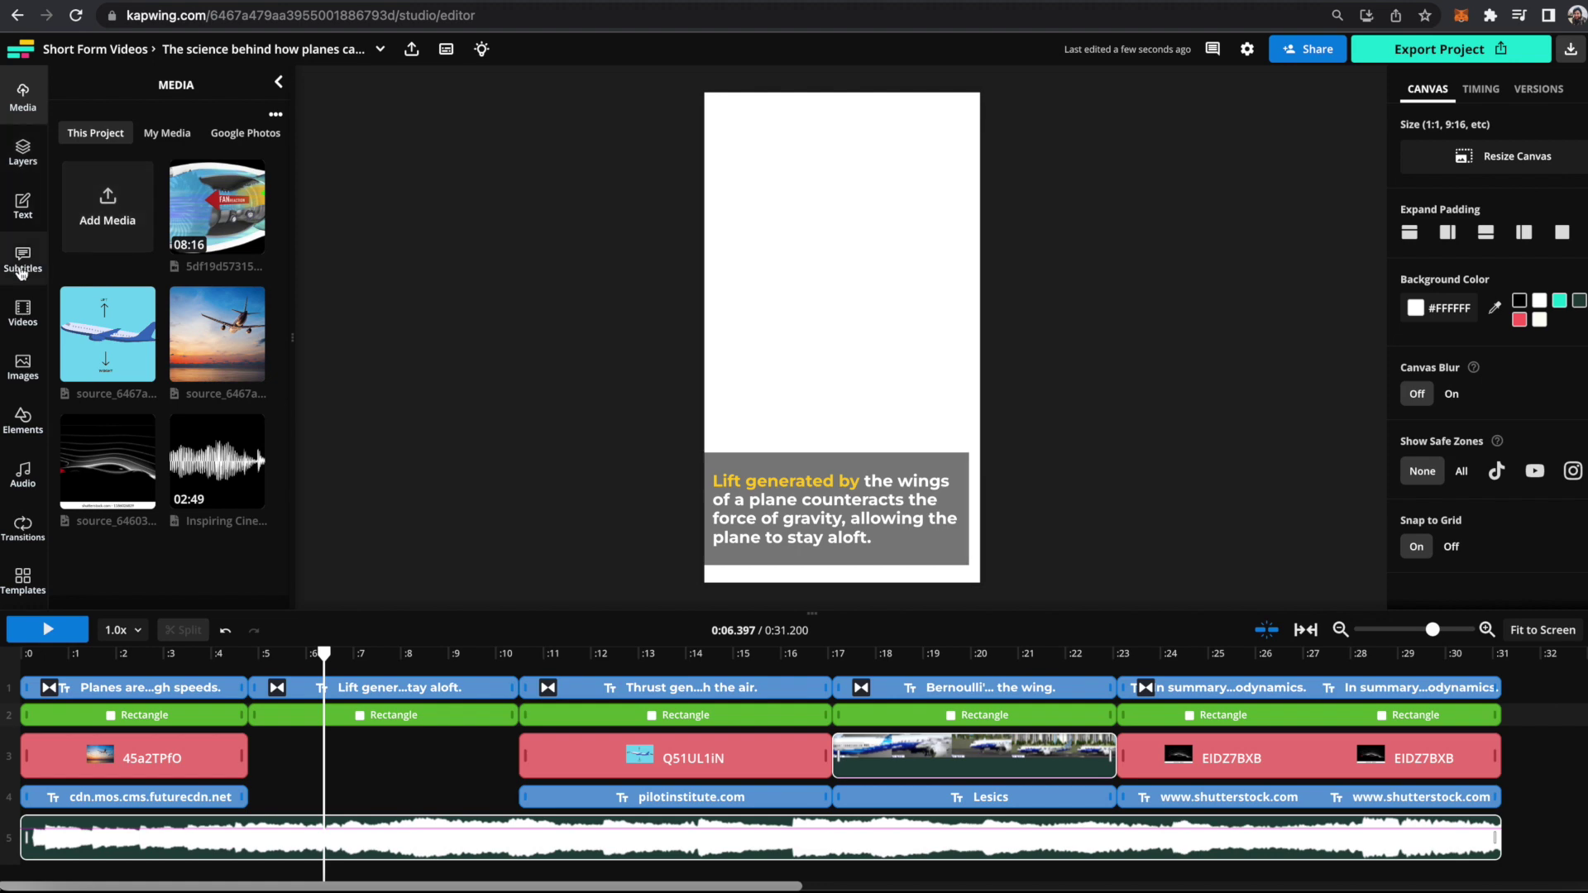
Add a stock glider video, stretch it to fill the frame, and send it behind the caption.
click(24, 314)
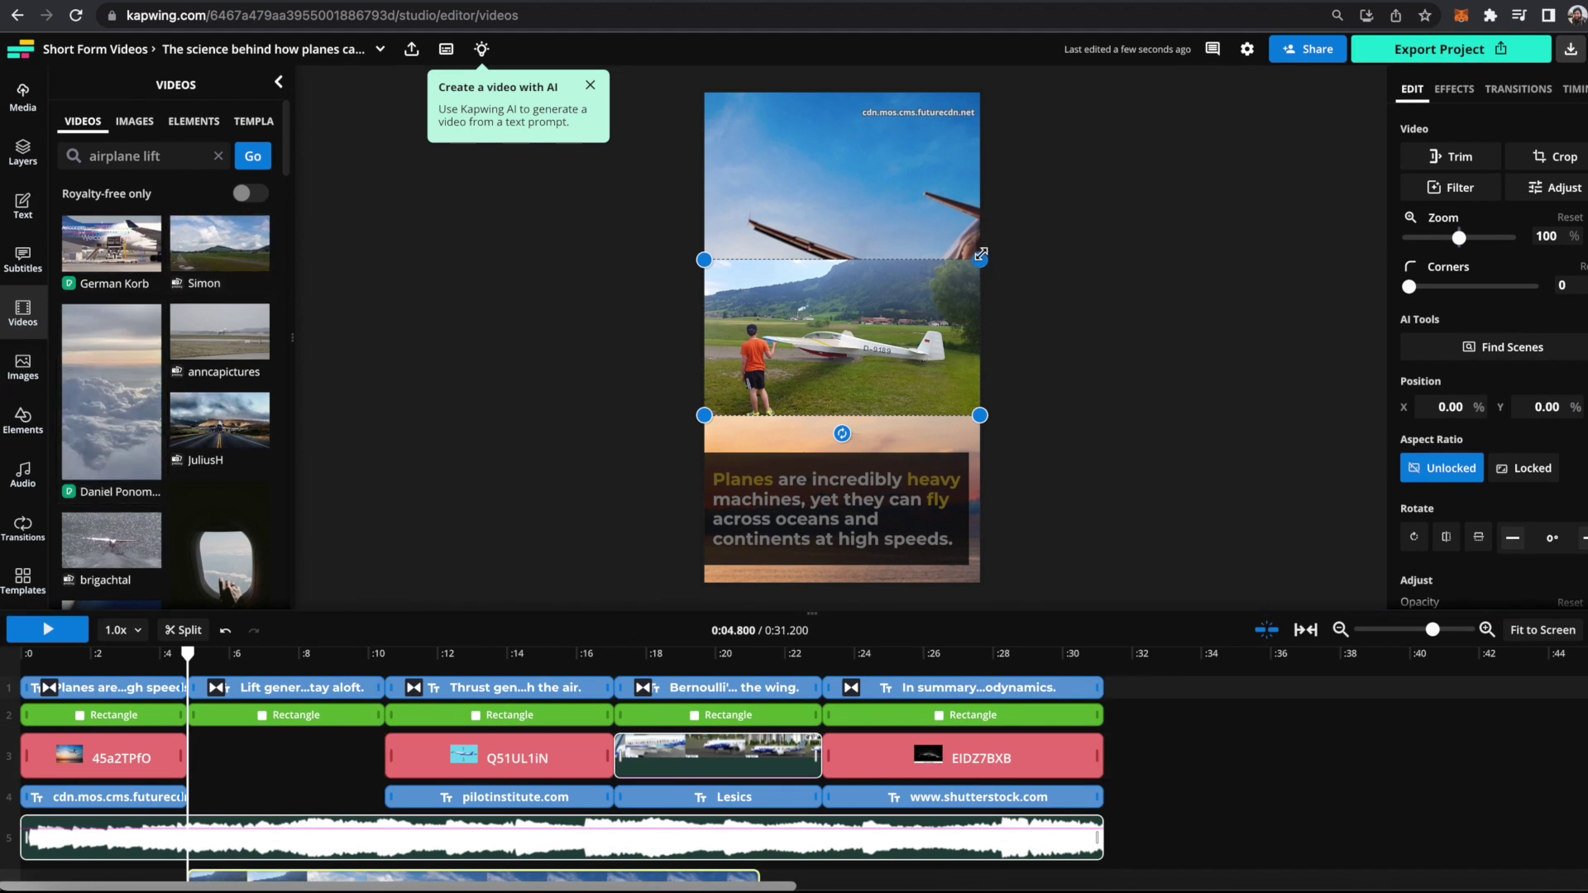
drag(980, 257, 980, 86)
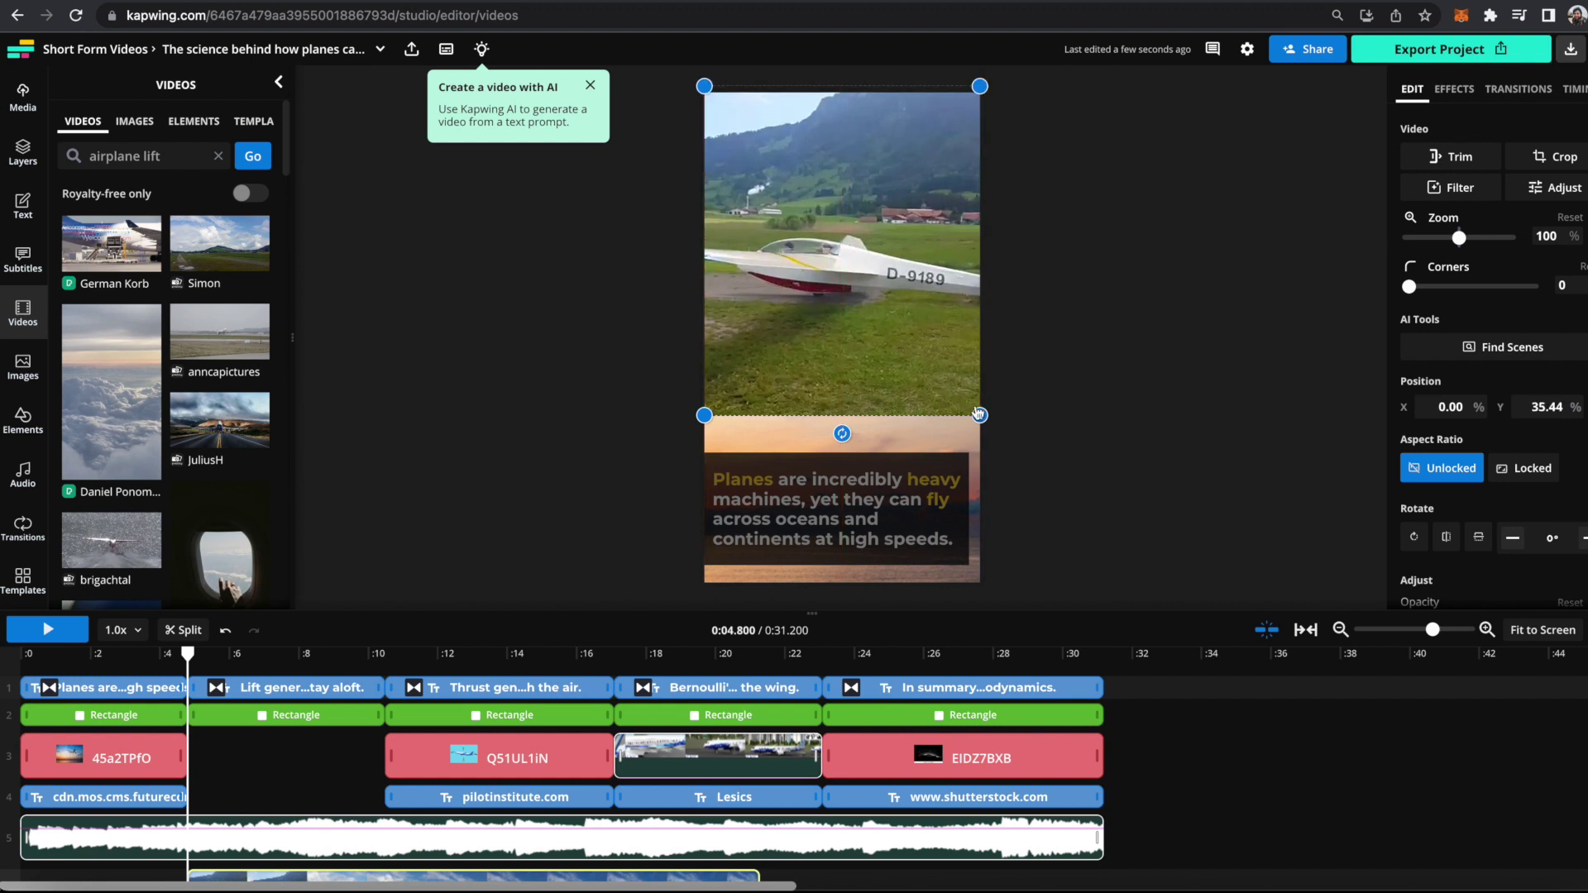
drag(978, 414, 1001, 587)
scroll(1489, 372, down, 8)
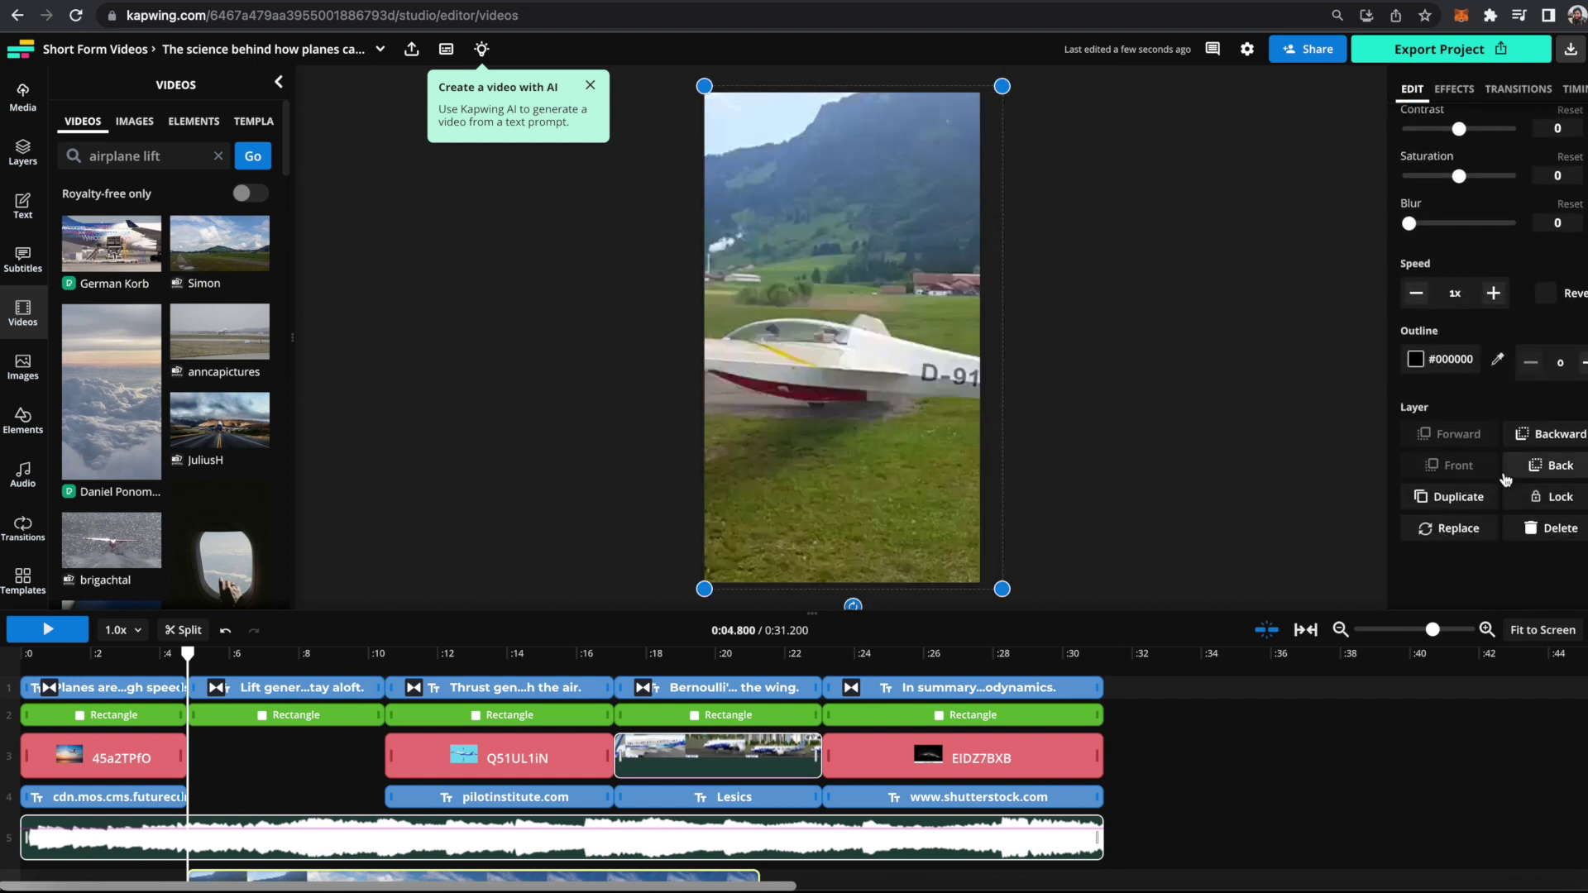
click(1553, 464)
click(267, 713)
key(space)
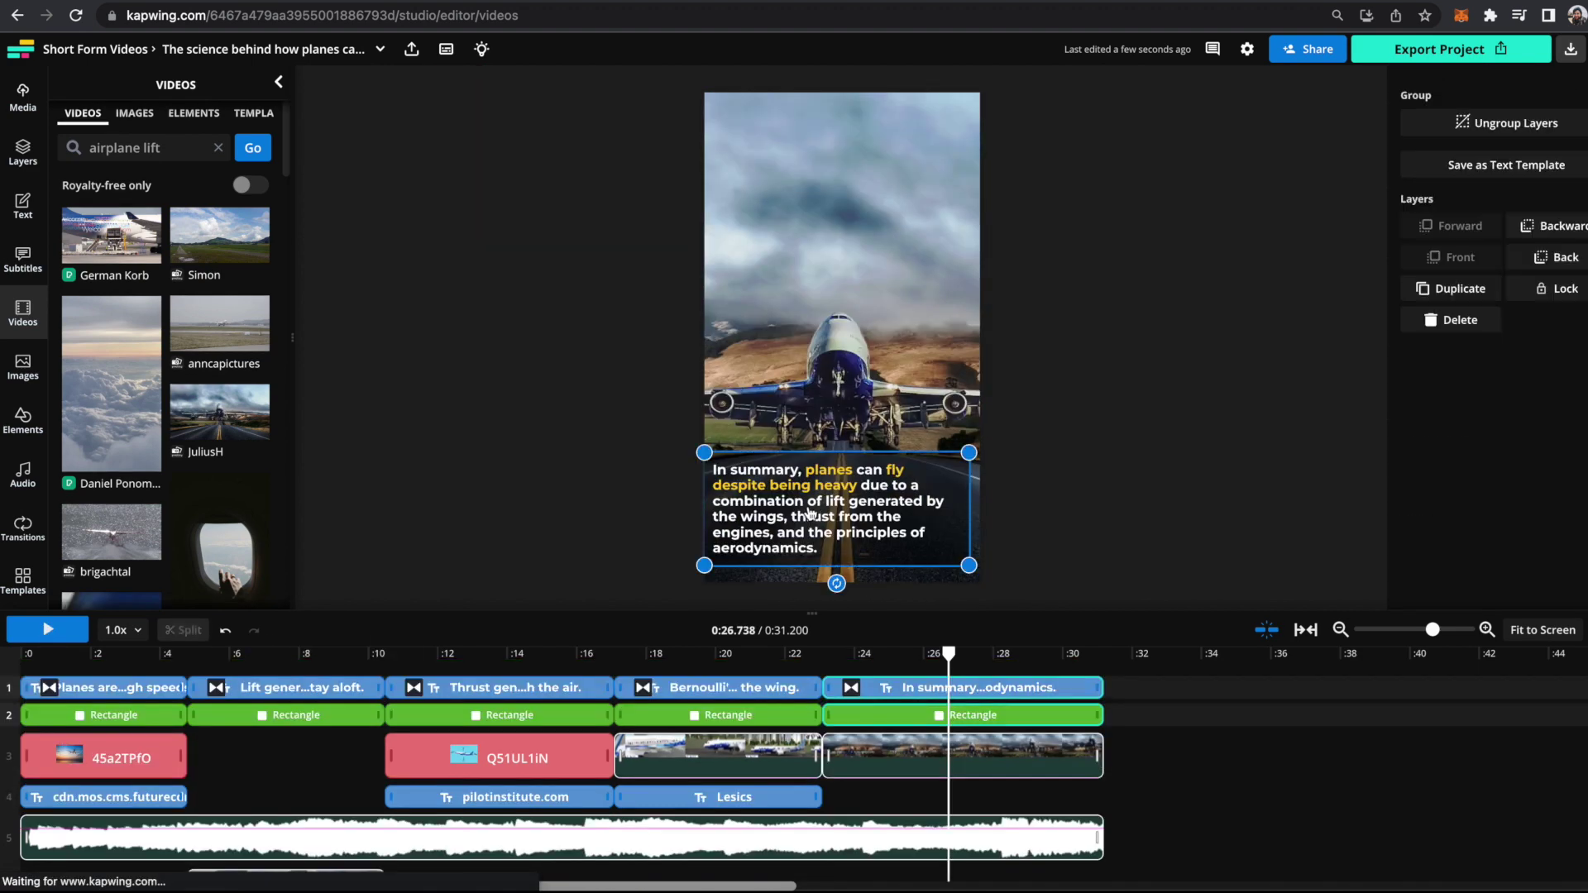
Cut 'despite being heavy', 'generated by the wings' and the engines phrase from the In summary caption.
click(809, 512)
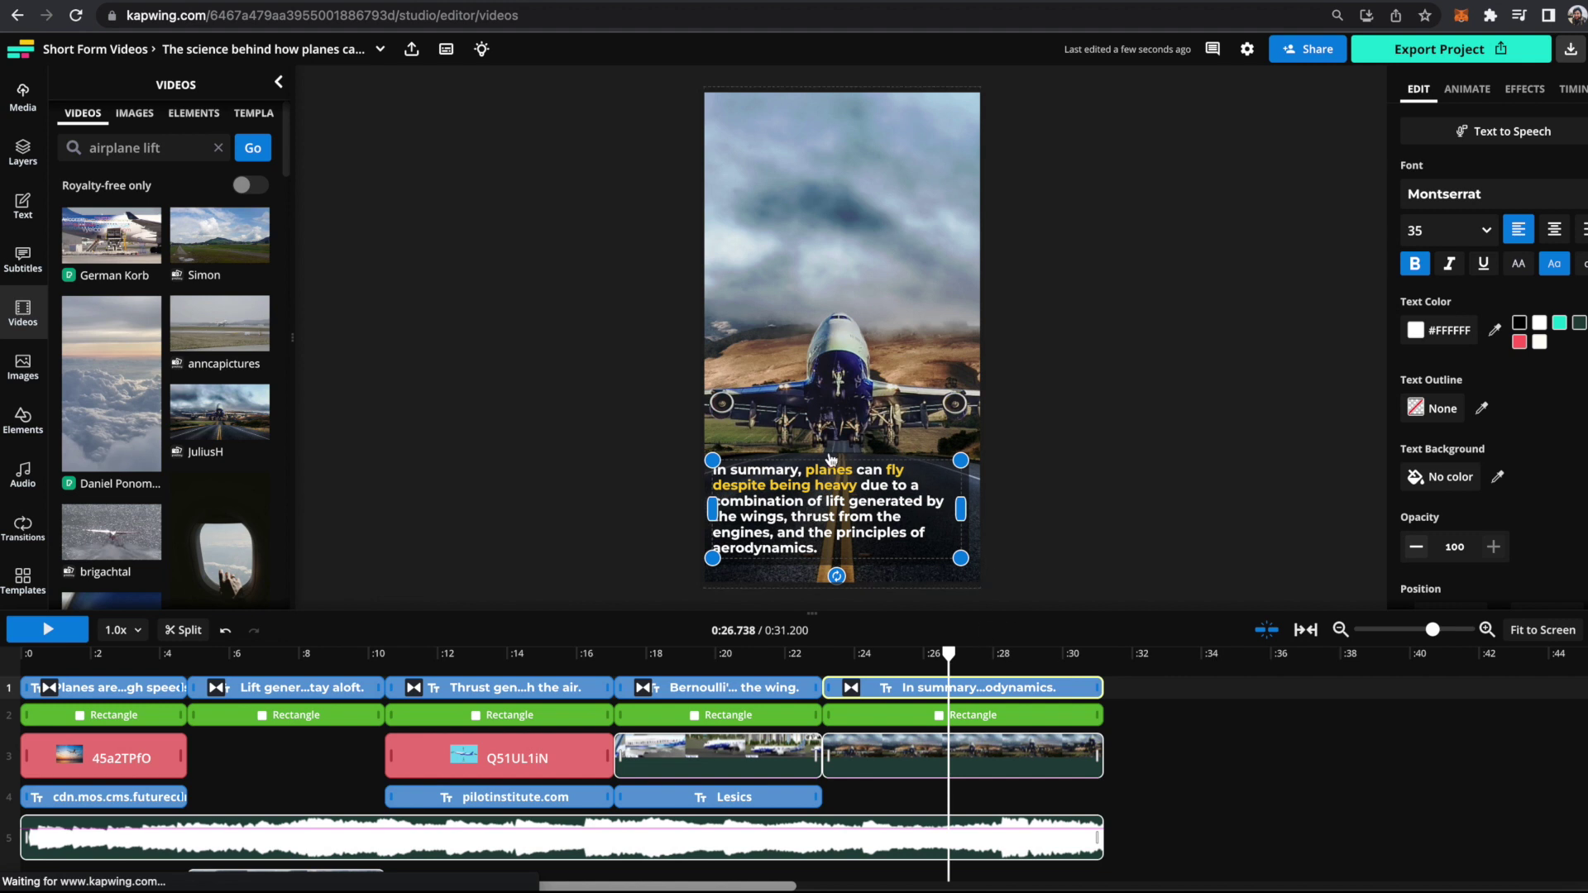
click(857, 484)
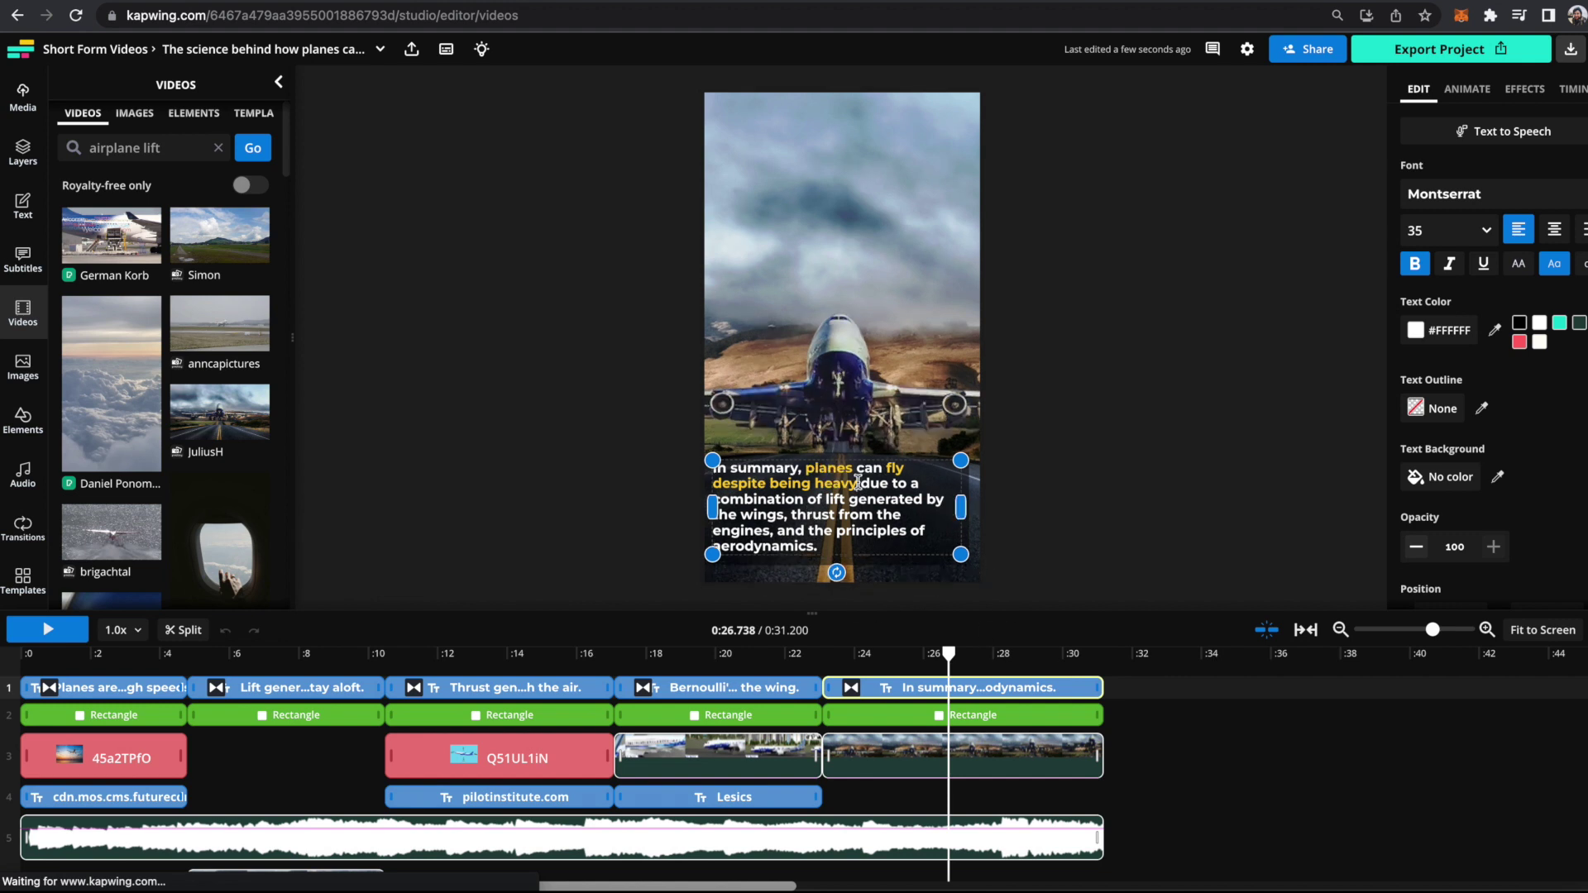
drag(857, 484, 720, 484)
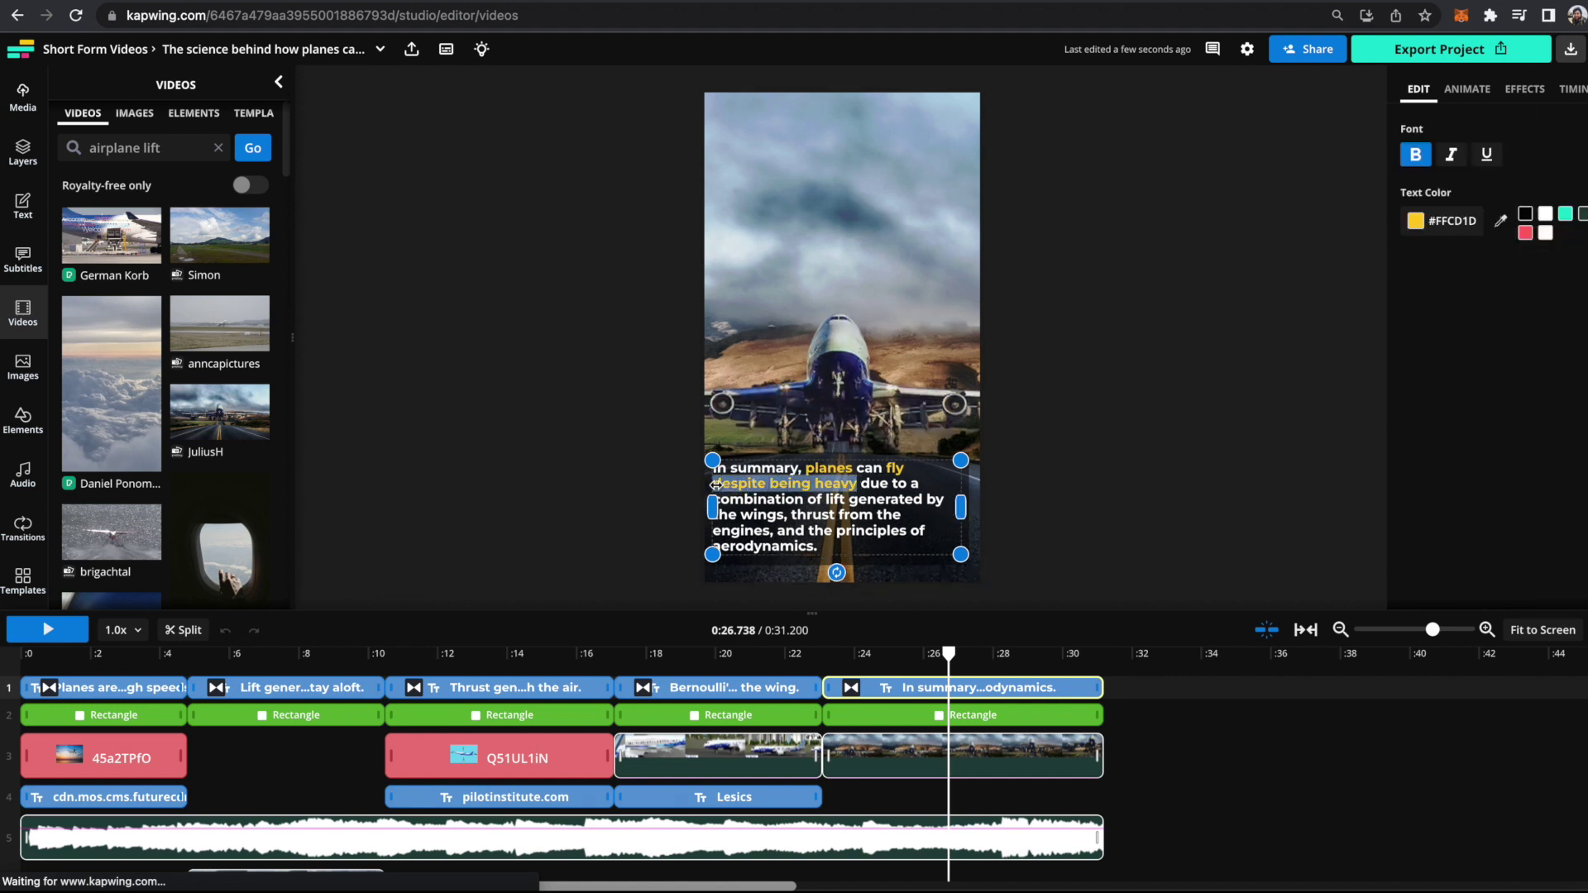
key(BackSpace)
drag(816, 499, 879, 483)
key(BackSpace)
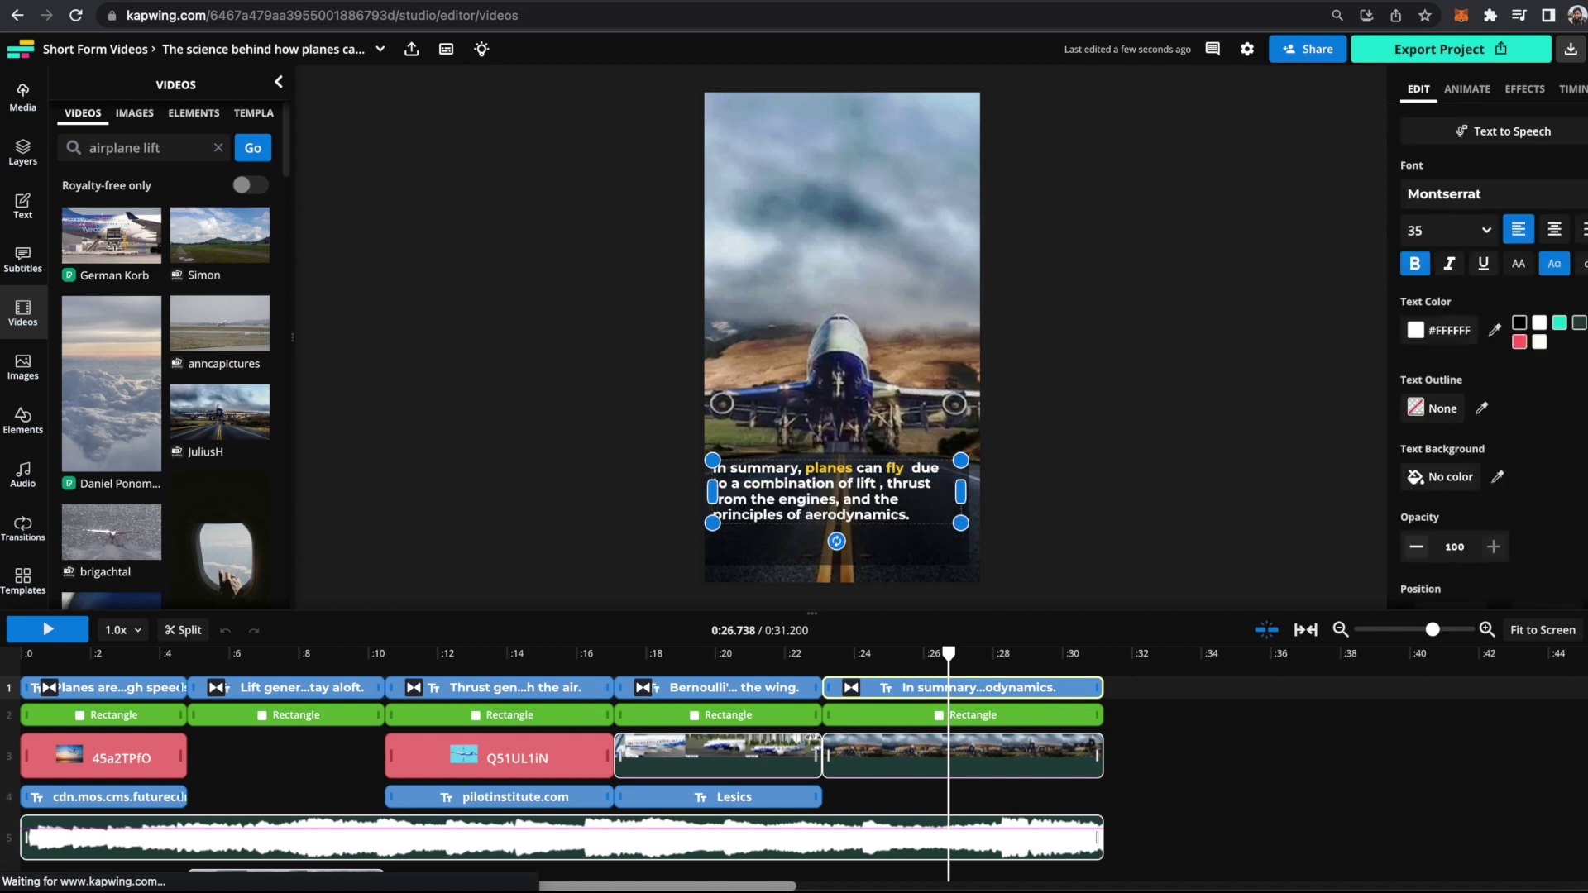
key(BackSpace)
drag(830, 502, 717, 500)
key(BackSpace)
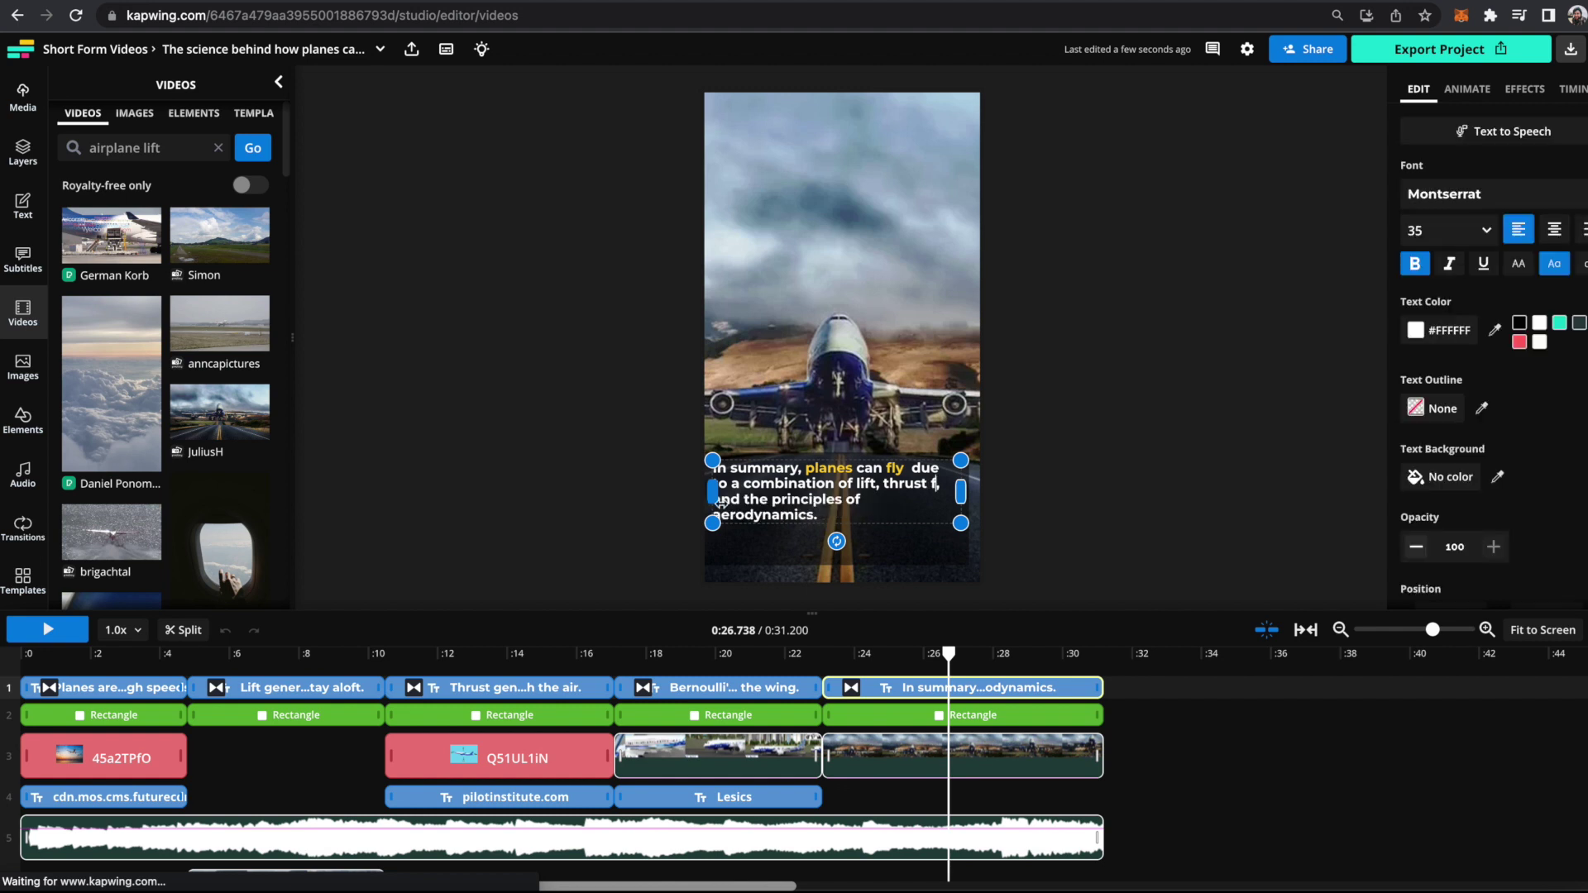
key(BackSpace)
key(BackSpace)
key(Escape)
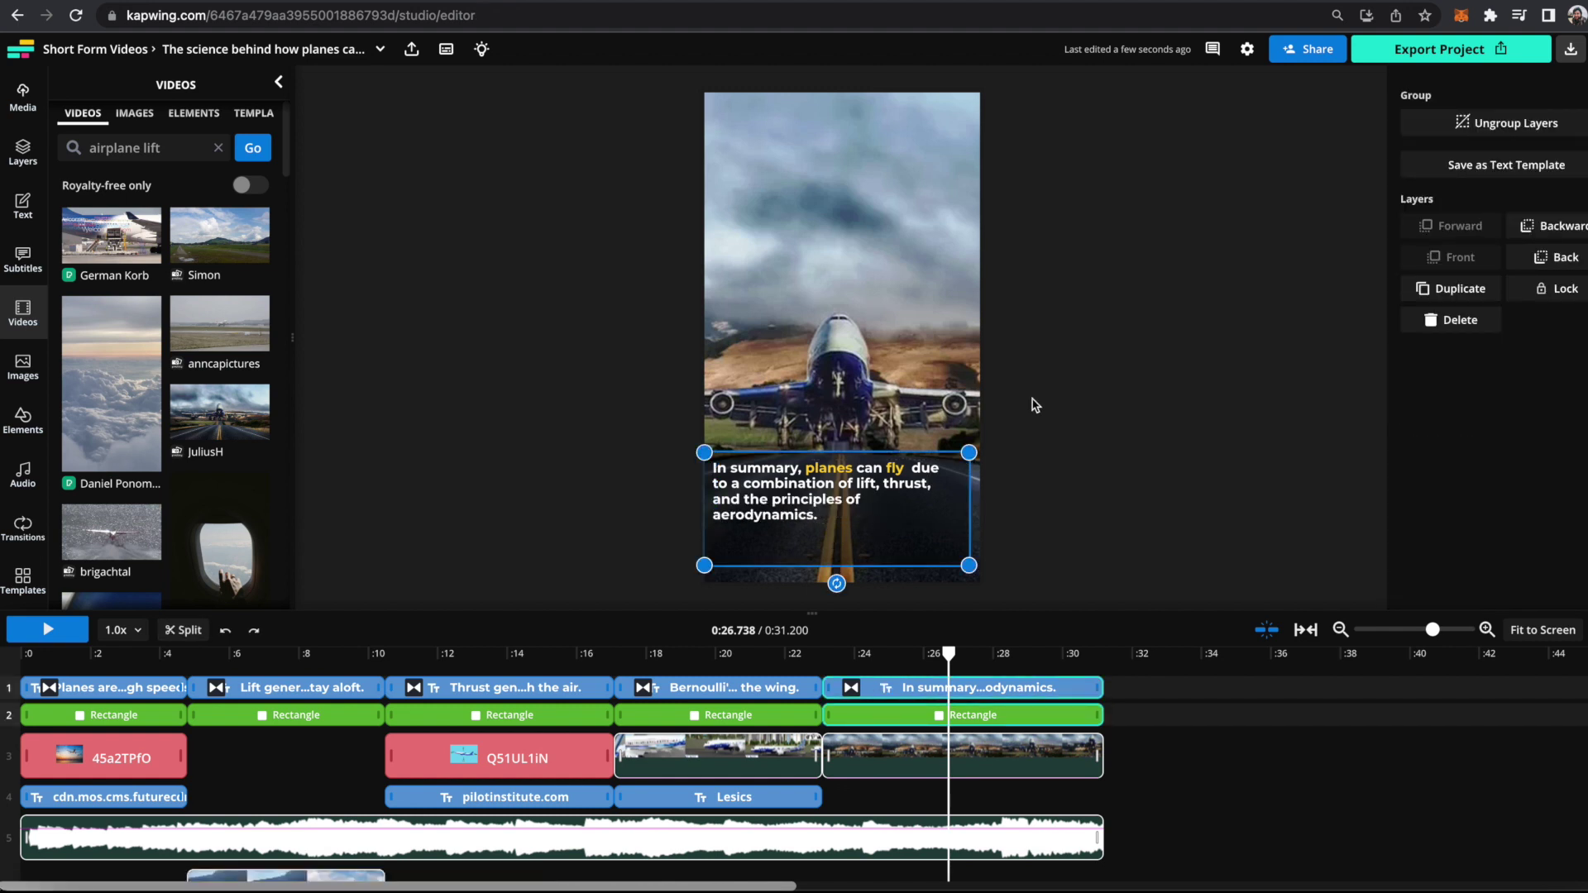
Shorten the dark rectangle behind the caption to fit the trimmed text.
click(1121, 458)
click(915, 532)
drag(967, 565, 968, 532)
key(Escape)
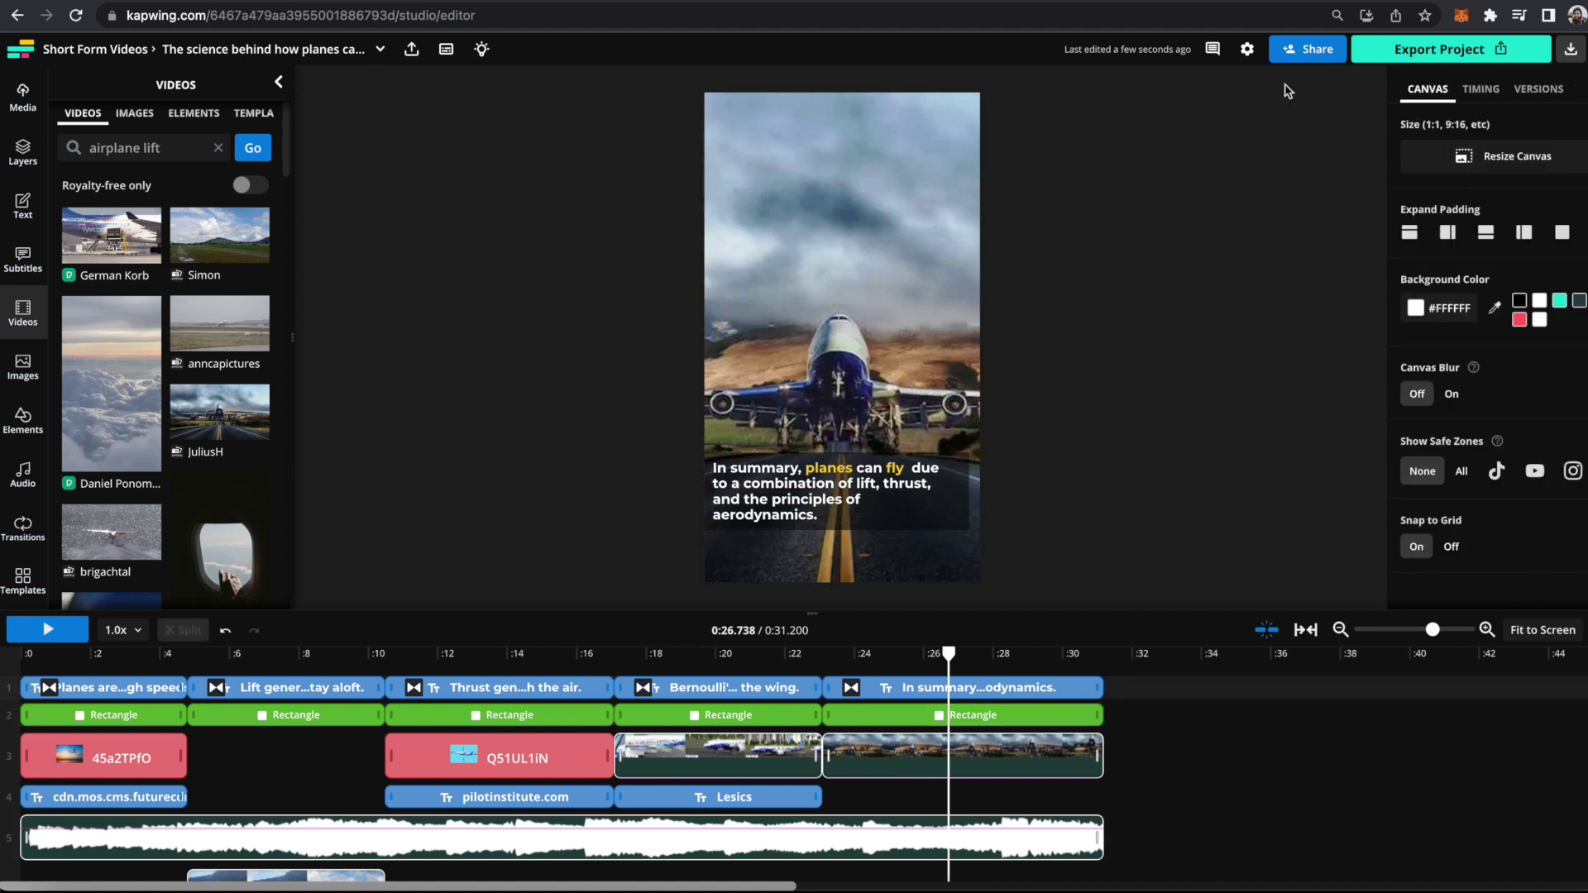
Export the project as an MP4 at Auto resolution.
click(1451, 49)
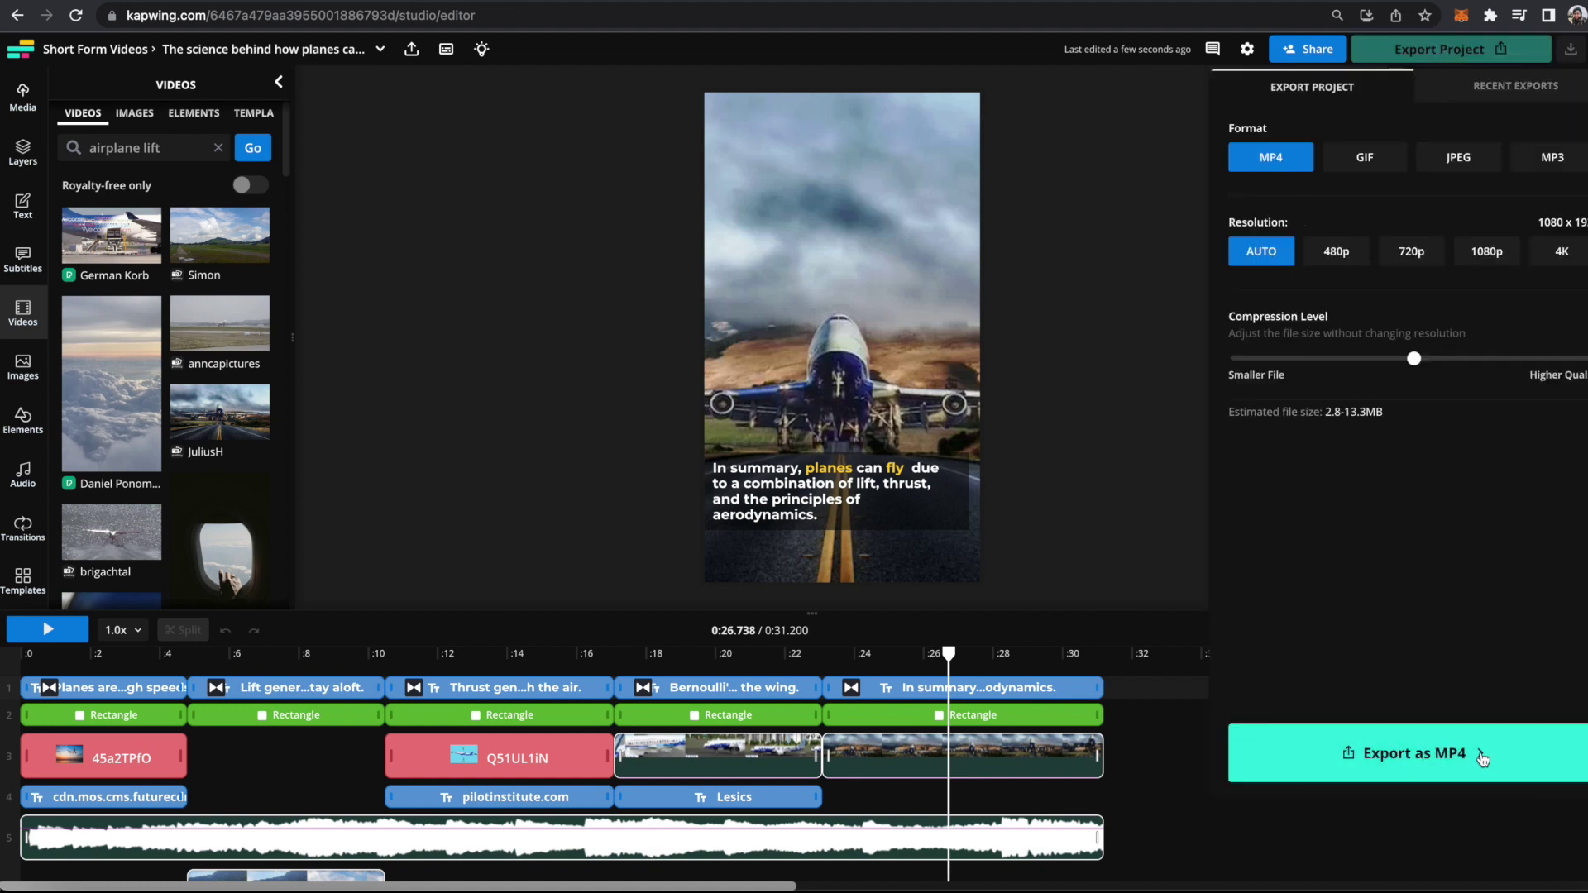
click(1505, 761)
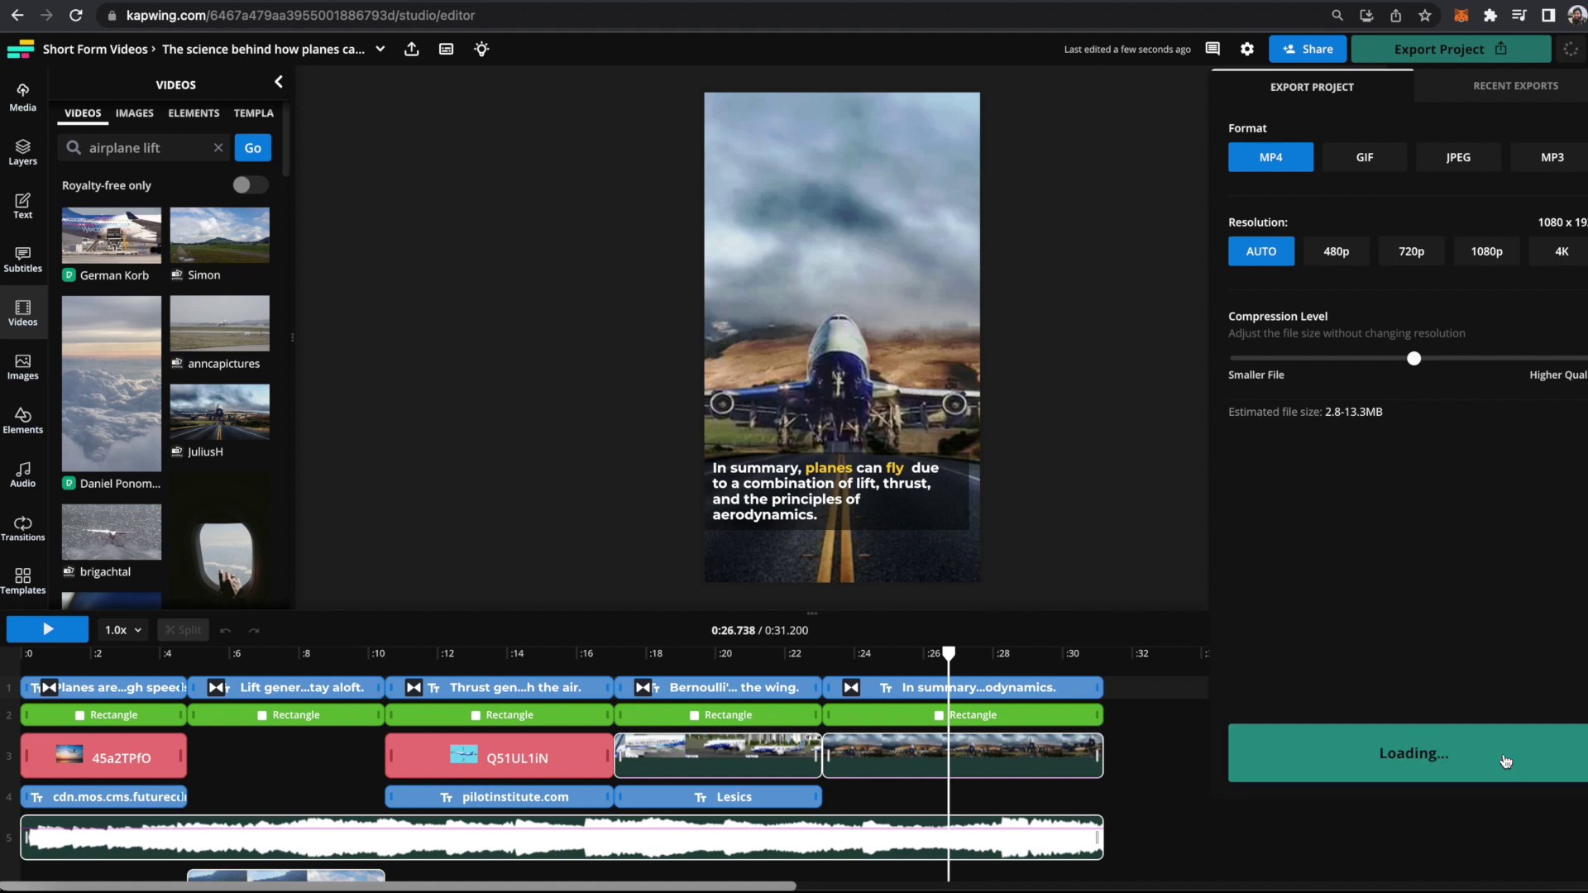